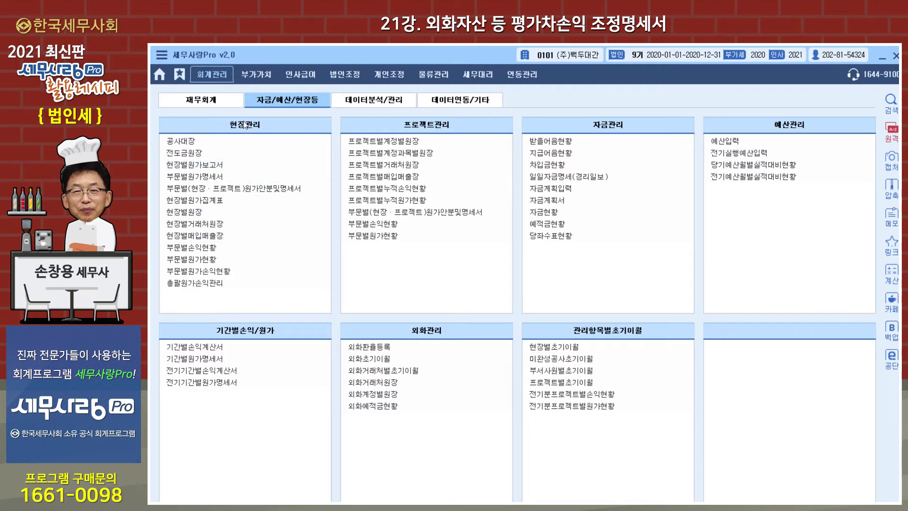
Step: In the account title registration (계정과목및적요등록), set the 외화 method of account 0104 외화예금 to 3.선입선출법 and close the screen
left_click(217, 101)
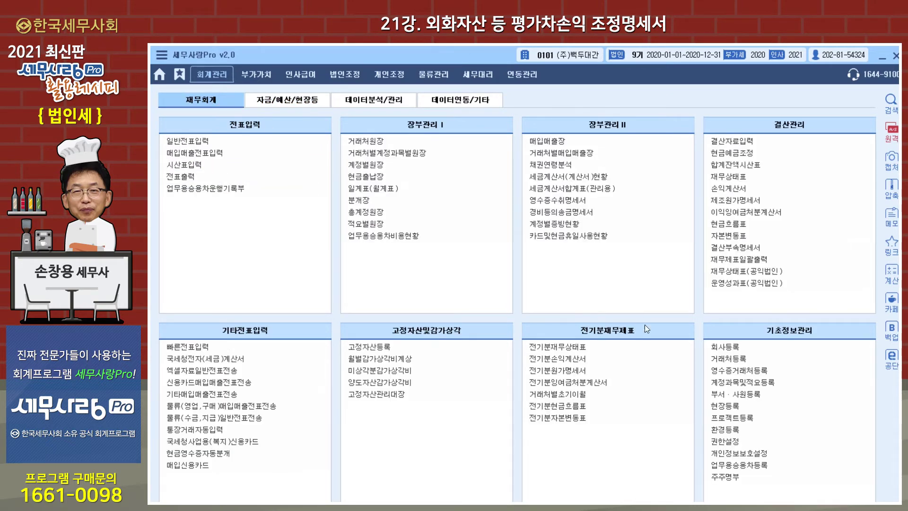
left_click(762, 383)
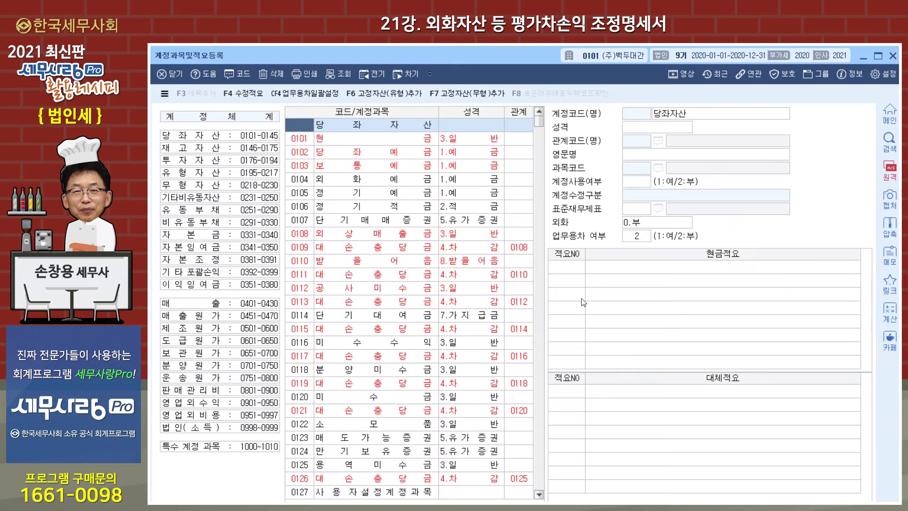
left_click(335, 182)
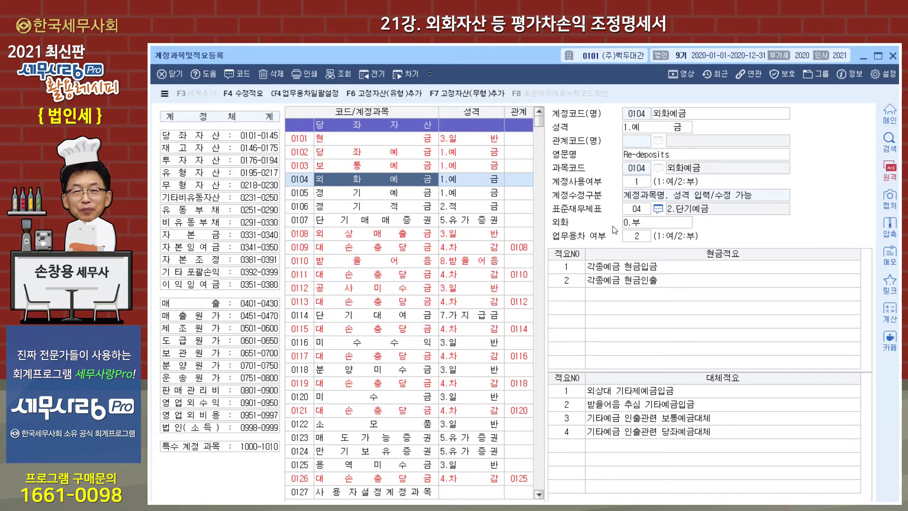
left_click(652, 225)
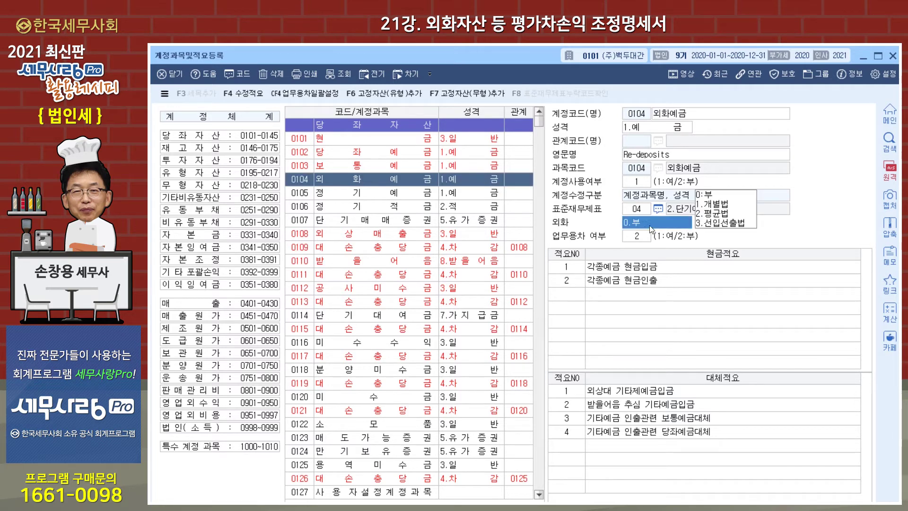
left_click(720, 223)
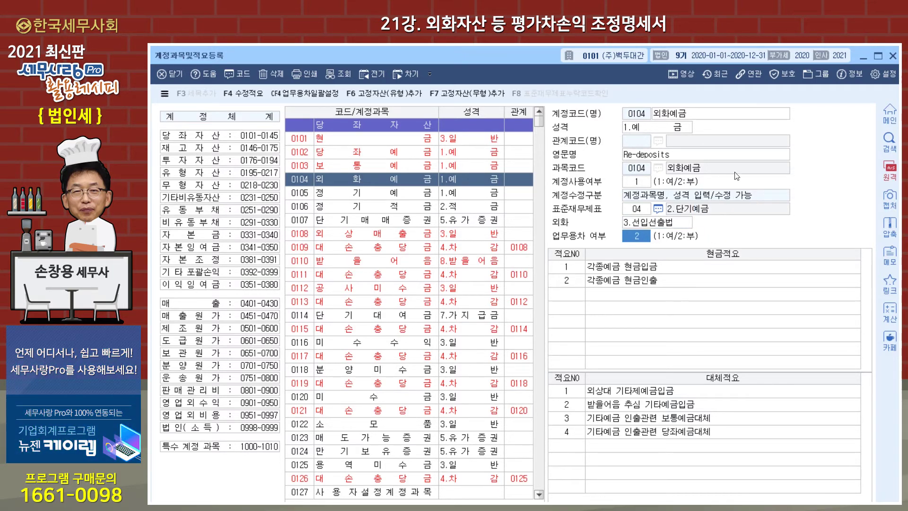
left_click(893, 58)
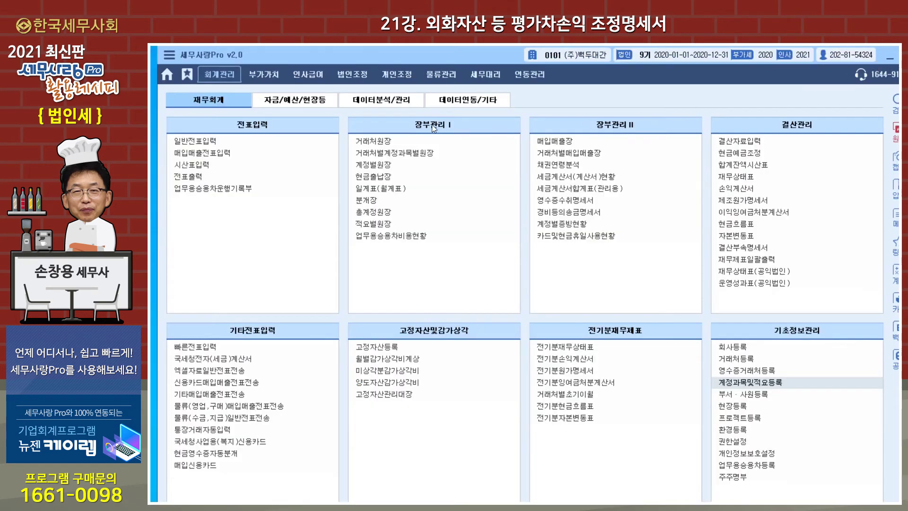
Step: Open general voucher entry (일반전표입력) and load the vouchers for month 01
left_click(207, 141)
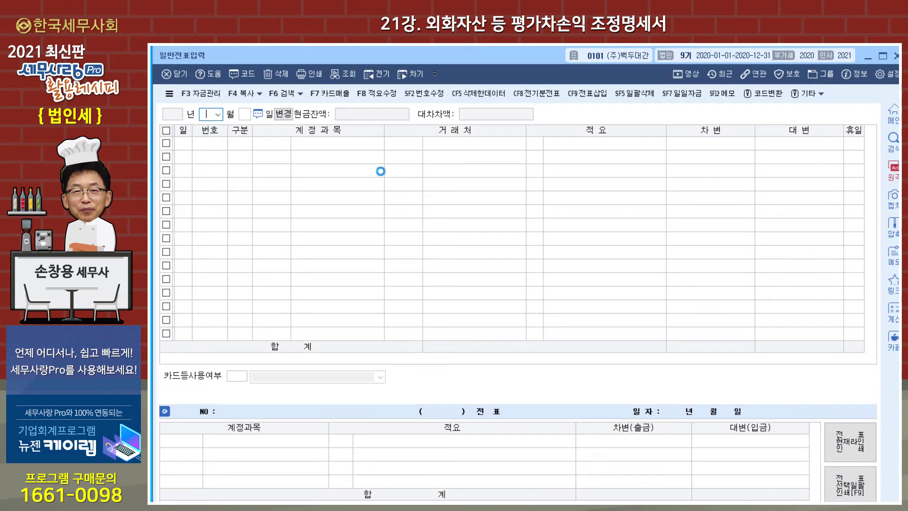
type("01")
key("Return")
key("Return")
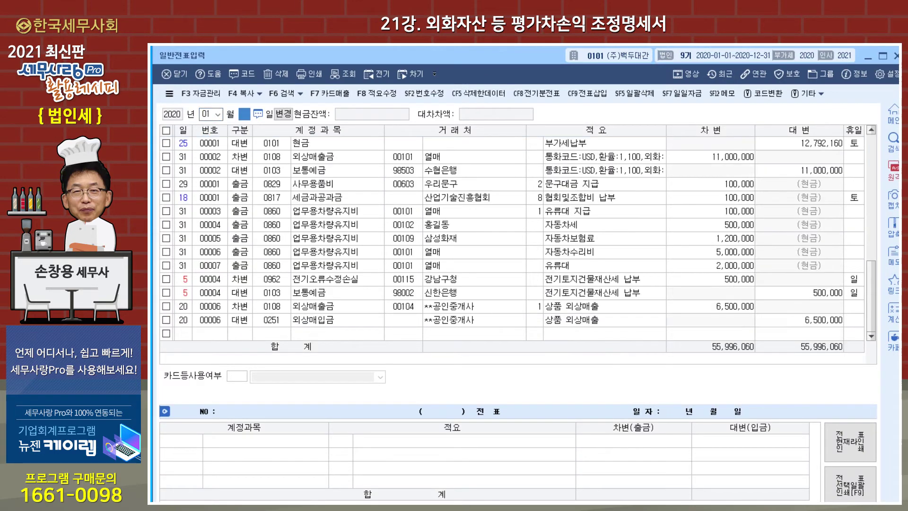
Step: Start a new 출금 voucher line dated the 10th with account 104 (외화예금)
type("10")
key("Return")
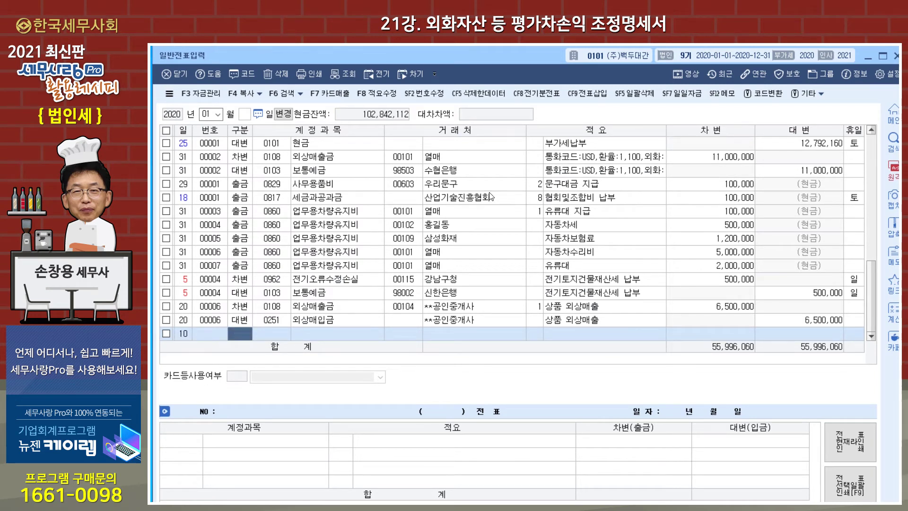
type("1")
key("Return")
type("104")
key("Return")
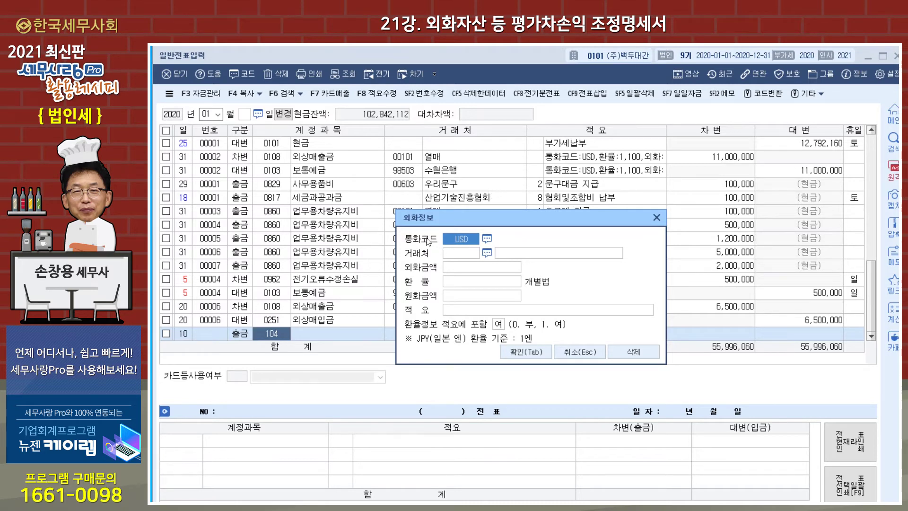
Step: Choose 농협은행 as the counterparty in the USD foreign currency details of the 10th's voucher
left_click(487, 254)
key("Return")
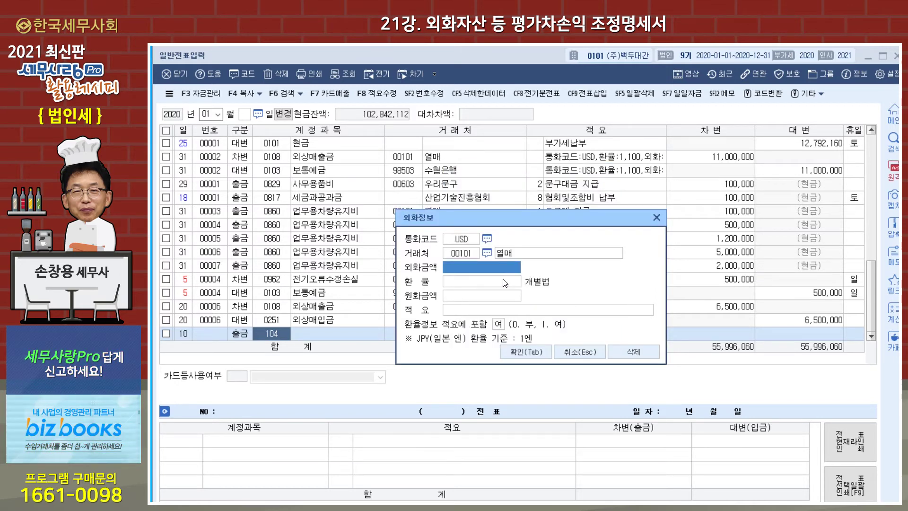
left_click(488, 255)
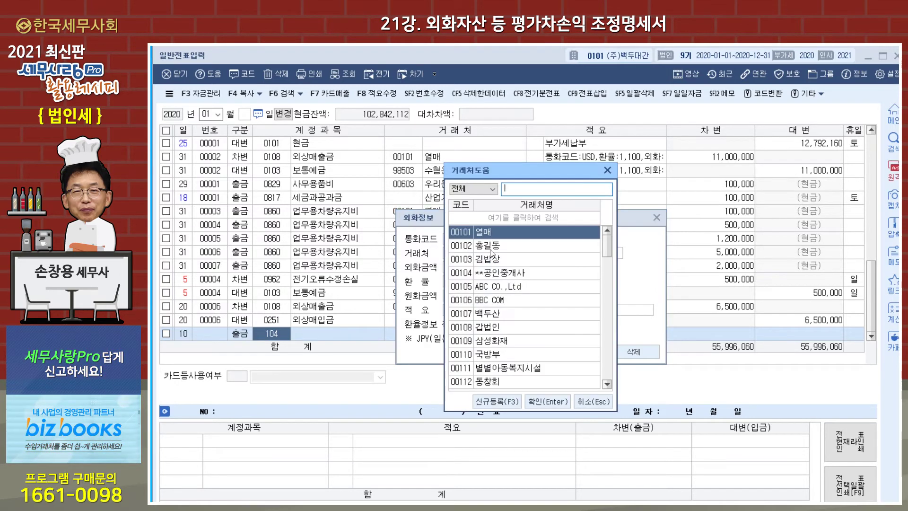
scroll(535, 333, "down", 10)
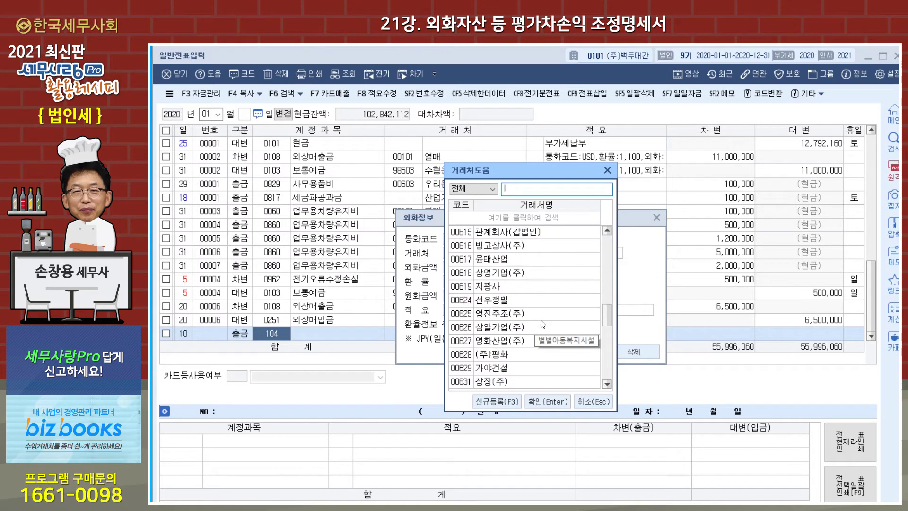
left_click(491, 272)
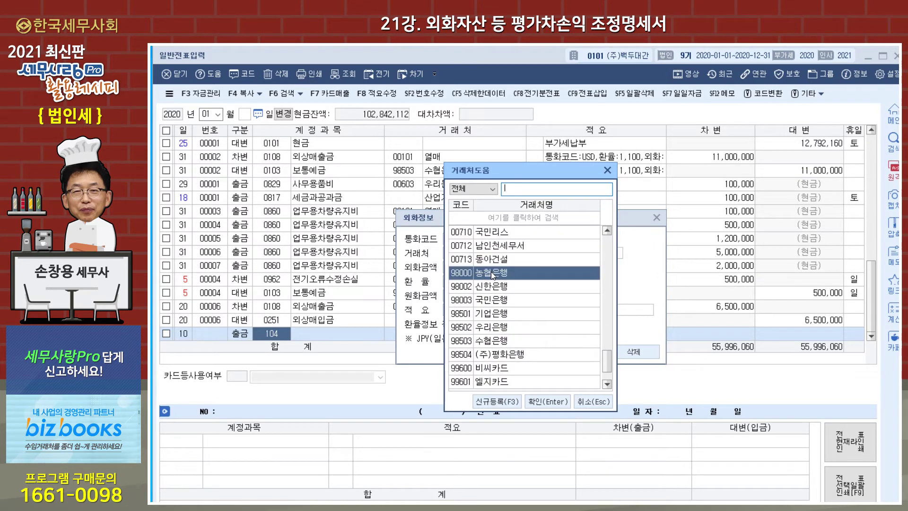
left_click(541, 400)
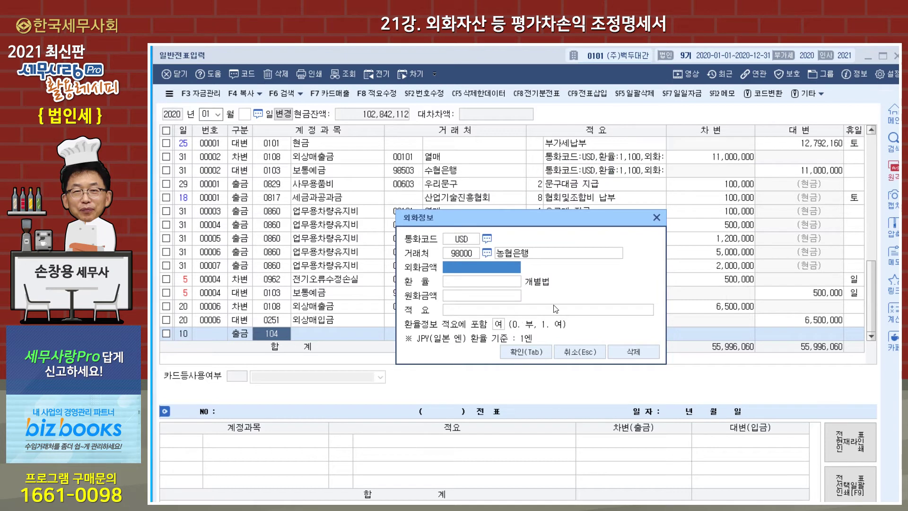
Step: Enter a foreign amount of 10,000 at exchange rate 1,100 and complete the 10th's voucher line
type("10,000")
key("Return")
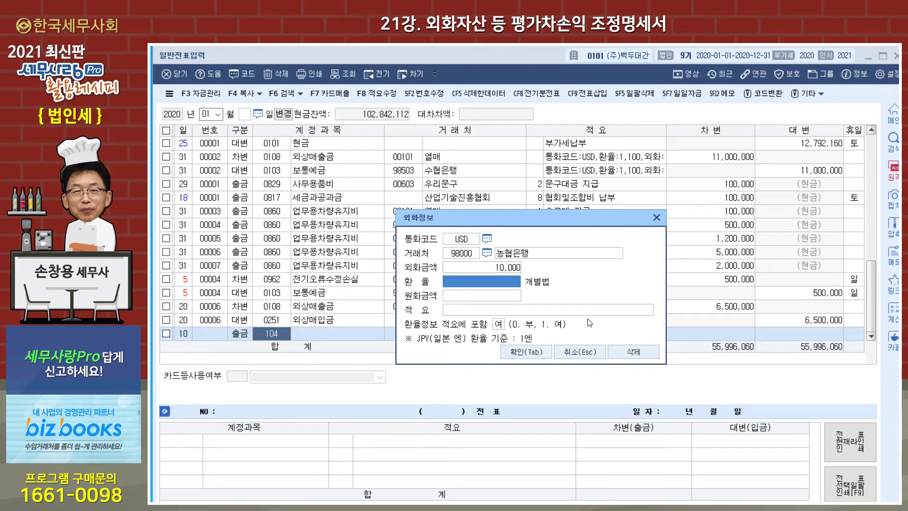
type("1,100")
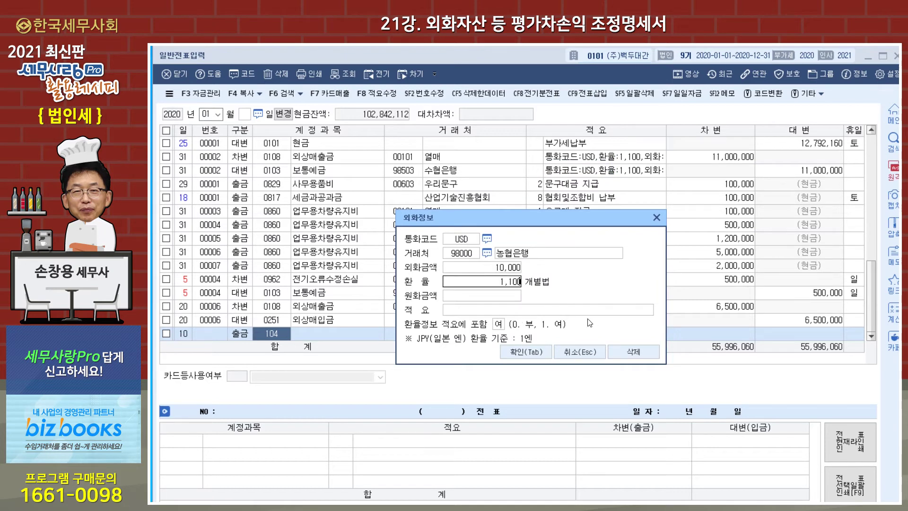
key("Return")
key("Return")
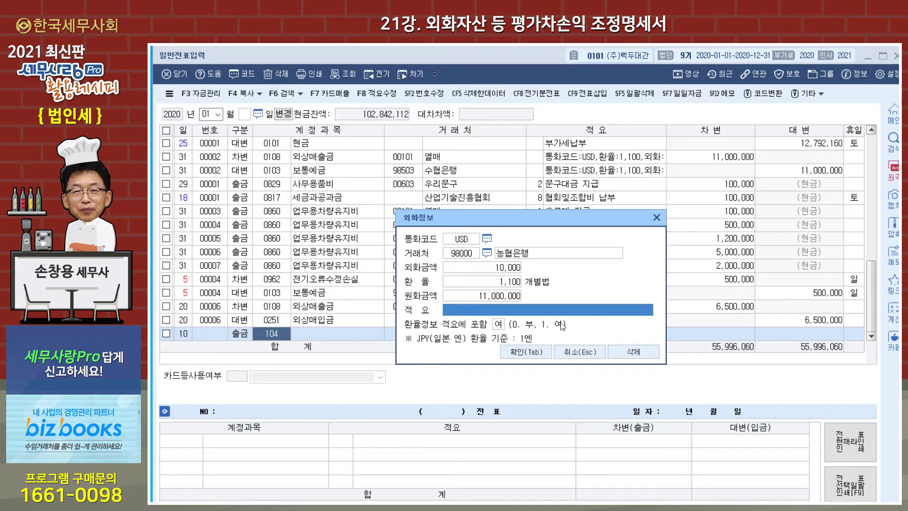
left_click(534, 352)
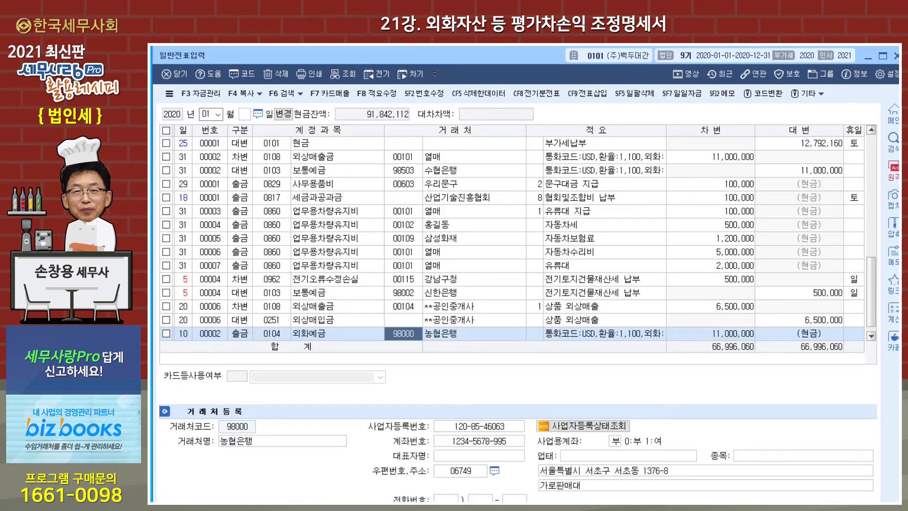
key("Return")
key("Return")
key("Return")
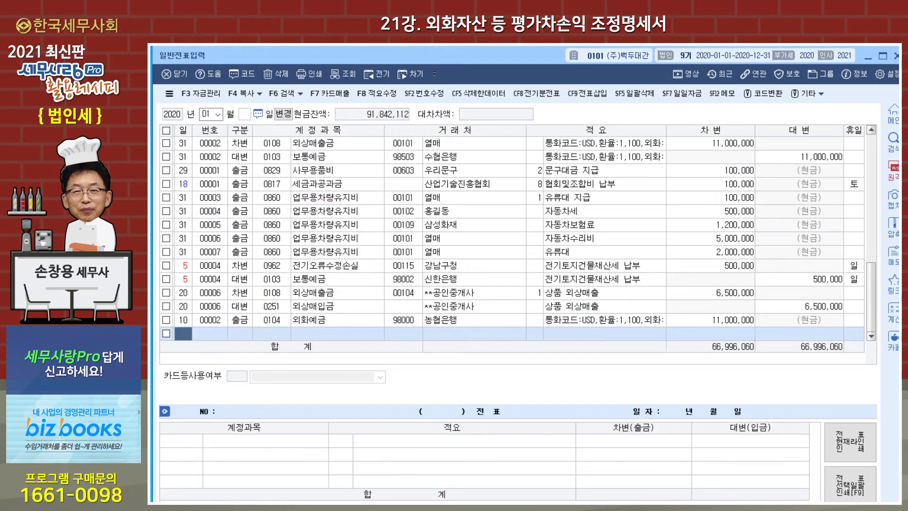
Step: Start another 출금 voucher line dated the 15th with account 104 (외화예금)
type("15")
key("Return")
type("1")
key("Return")
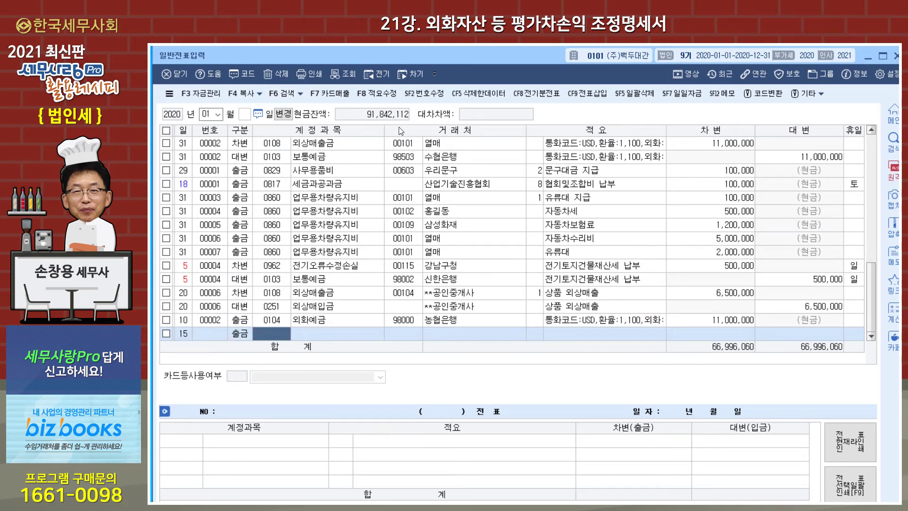
type("104")
key("Return")
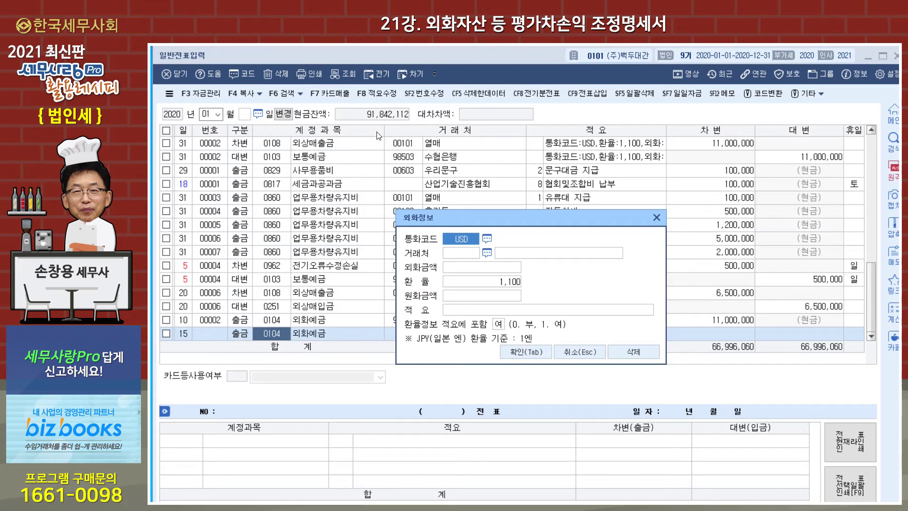
Step: Look up 농협 and set 농협은행 as the counterparty in the 15th's foreign currency details
left_click(488, 253)
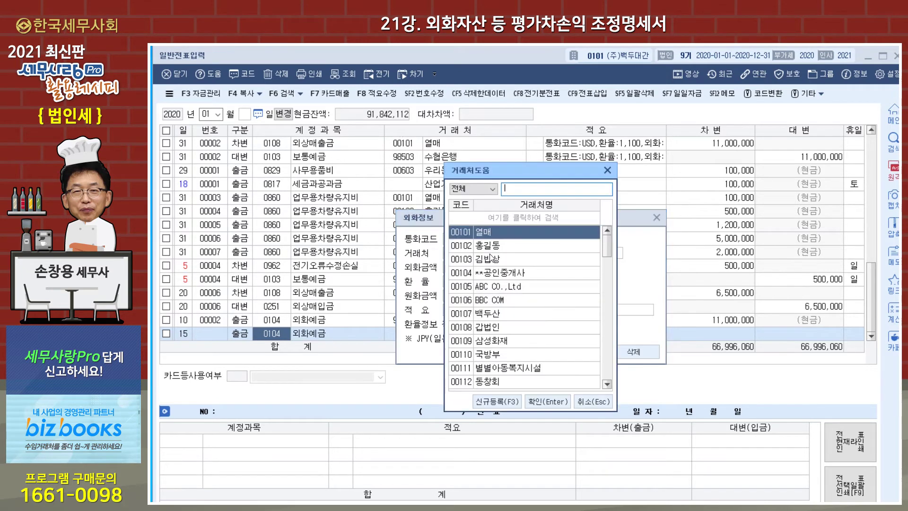
type("농협")
key("Return")
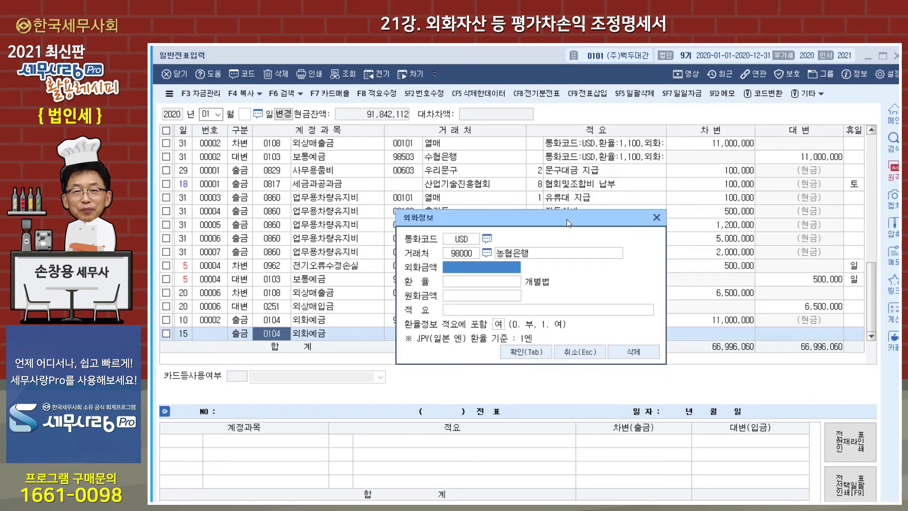
Step: Enter a foreign amount of 15,000 at exchange rate 1,200 and complete the 15th's voucher line
type("15")
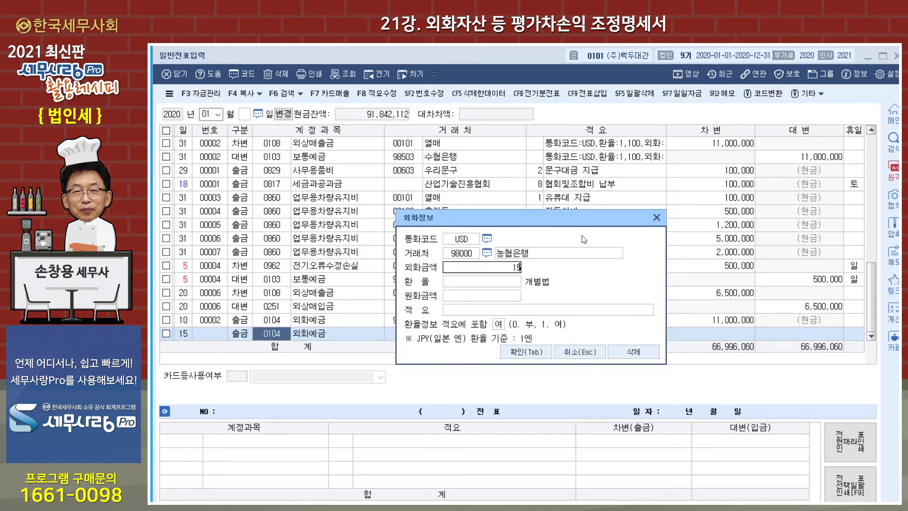
type(",000")
key("Return")
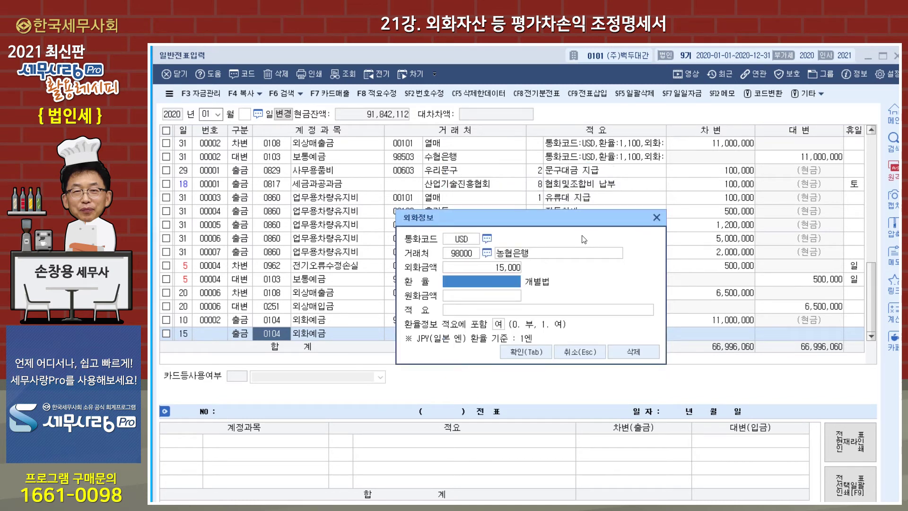
type("1200")
key("Return")
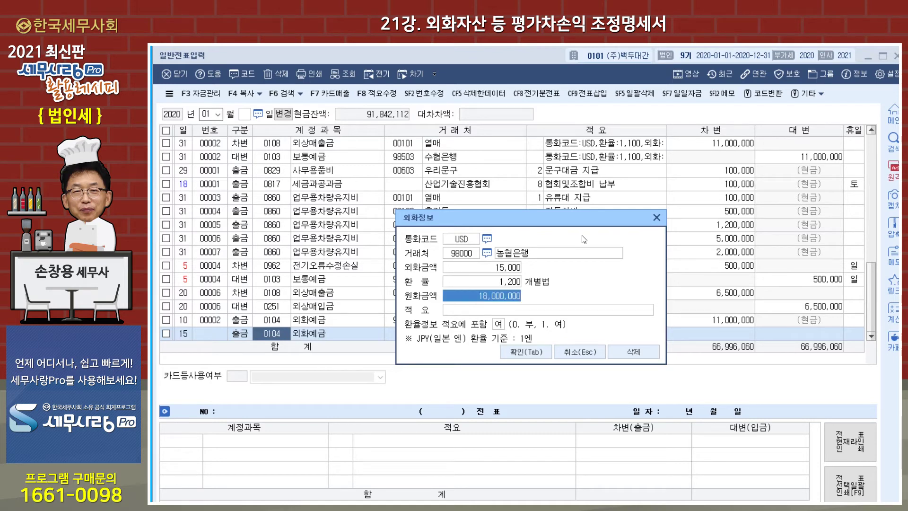
left_click(522, 356)
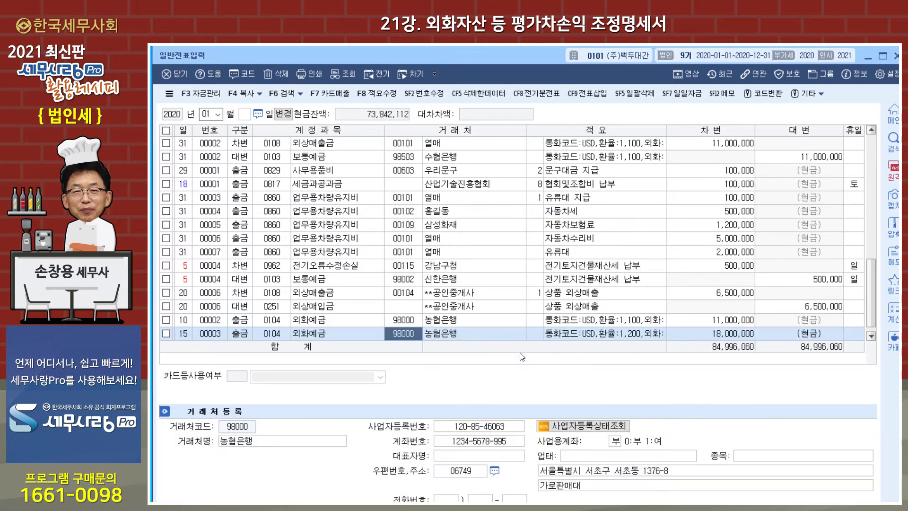
key("Return")
key("Return")
key("Return")
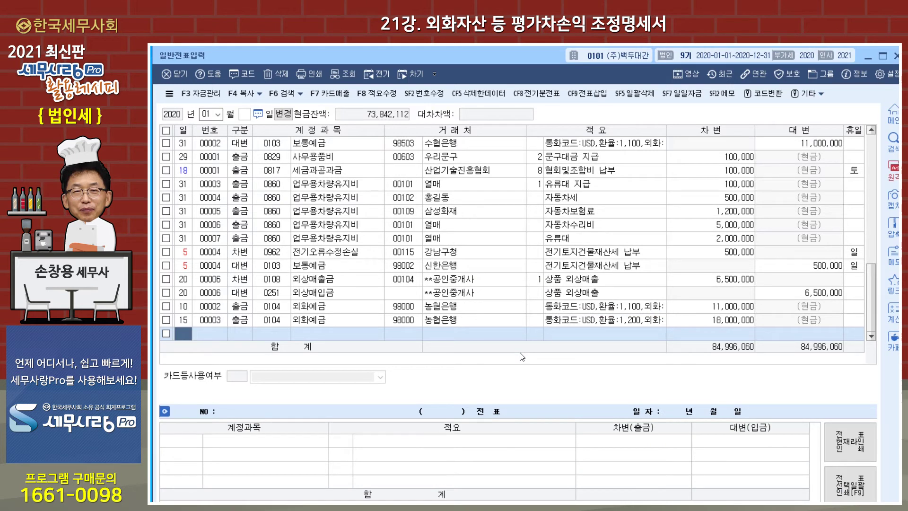
Step: Start a 입금 voucher line dated the 18th with account 0104 (외화예금)
type("18")
key("Return")
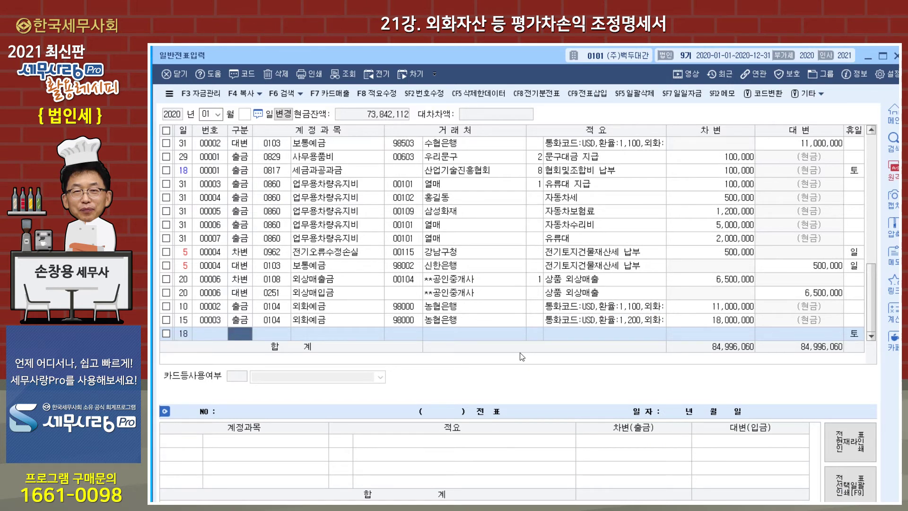
type("2")
key("Return")
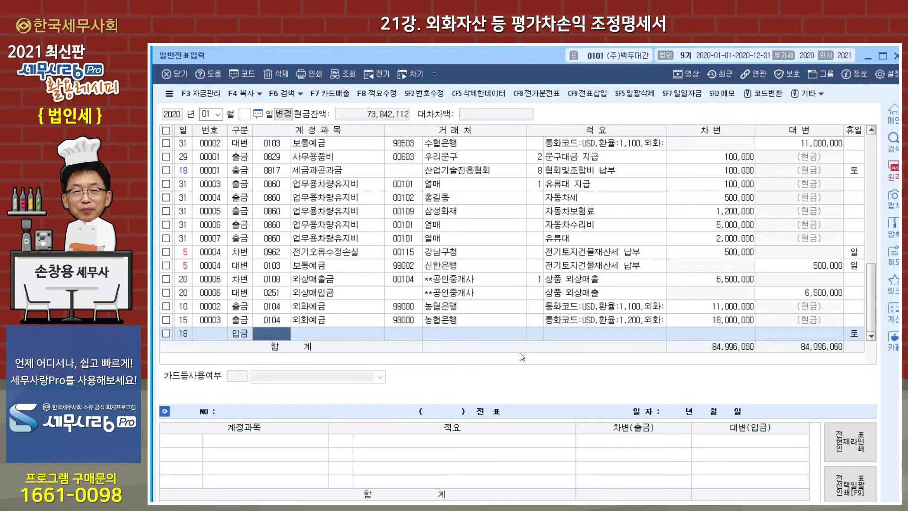
type("0104")
key("Return")
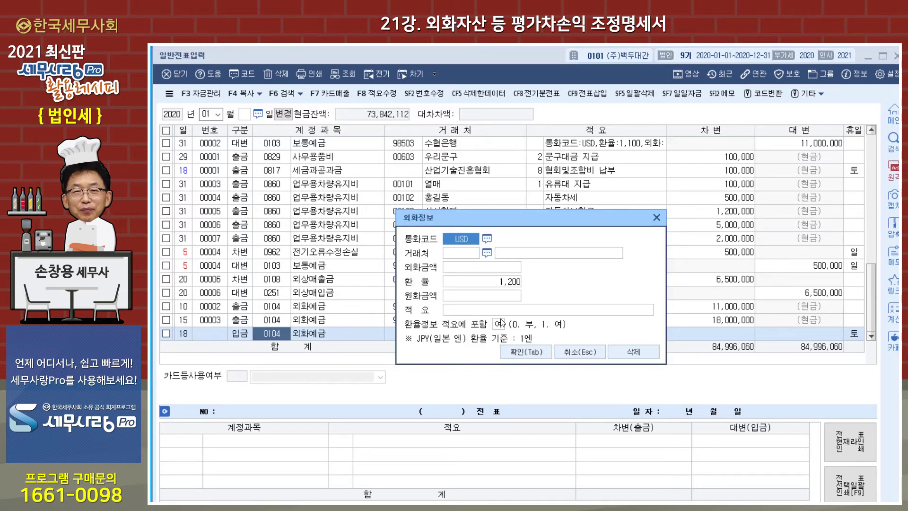
Step: Set the counterparty of the 18th's foreign currency details to 농협은행 by searching for 농협
left_click(468, 258)
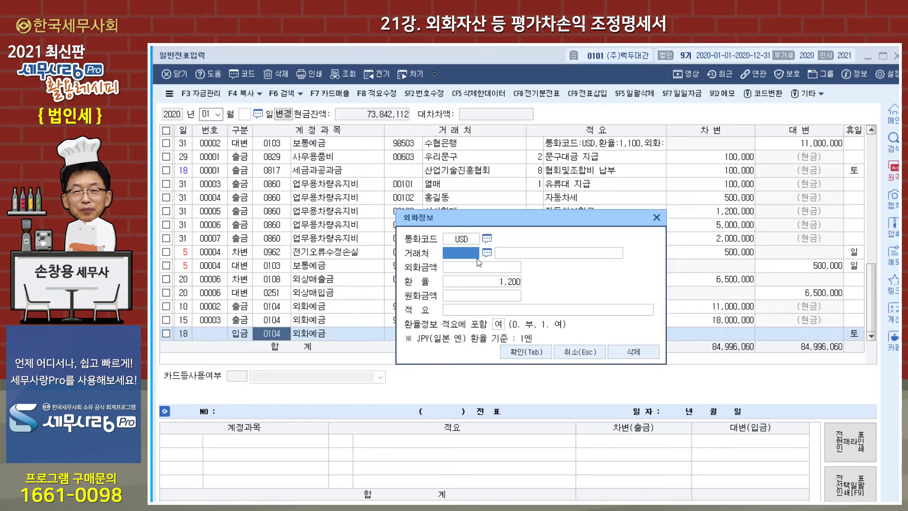
type("농협")
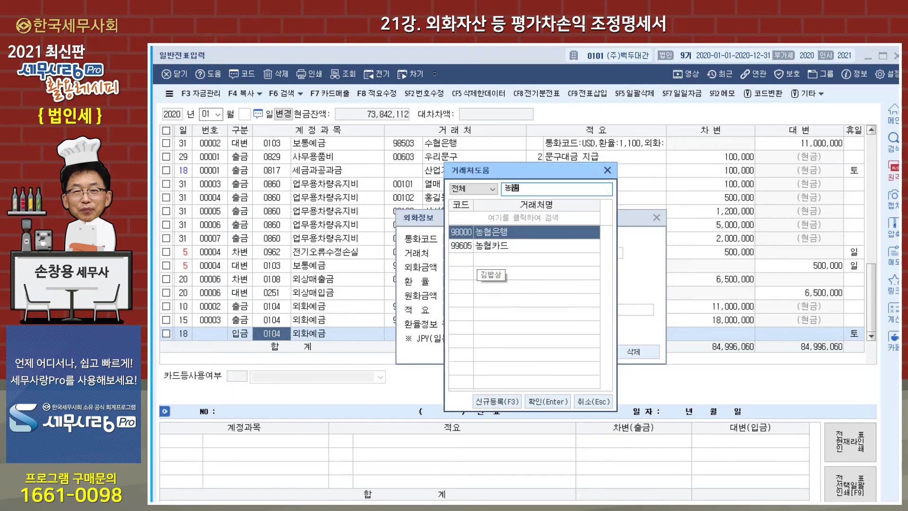
key("Return")
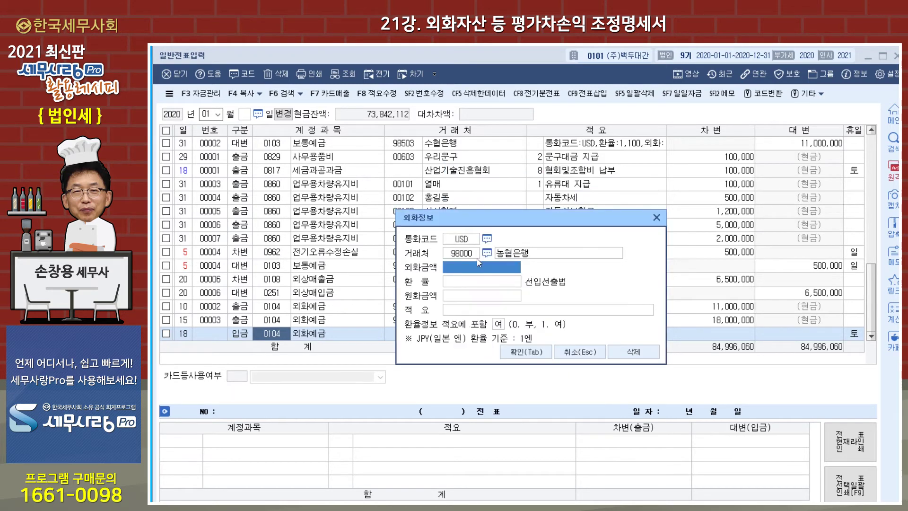
Step: Enter a foreign amount of 16,000 in the 18th's foreign currency details, accept the first-in-first-out exchange rate, and complete the voucher line
type("1")
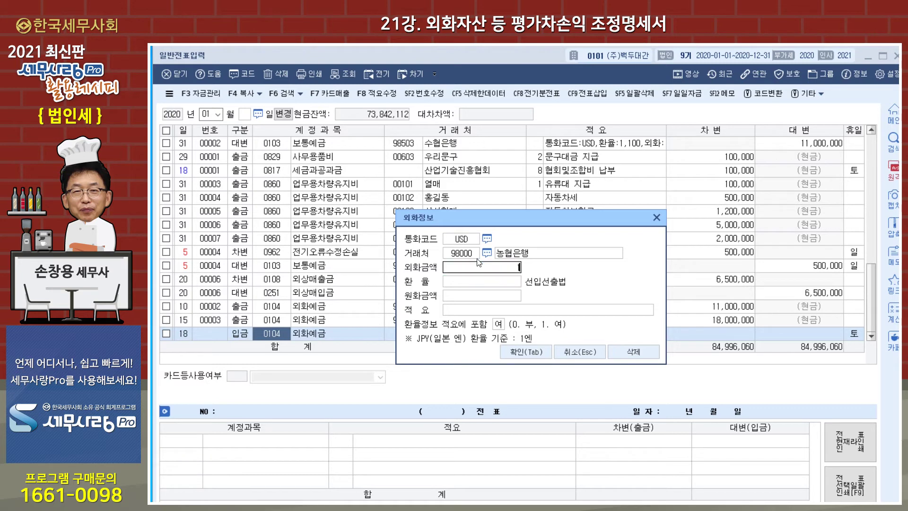
type("6,000")
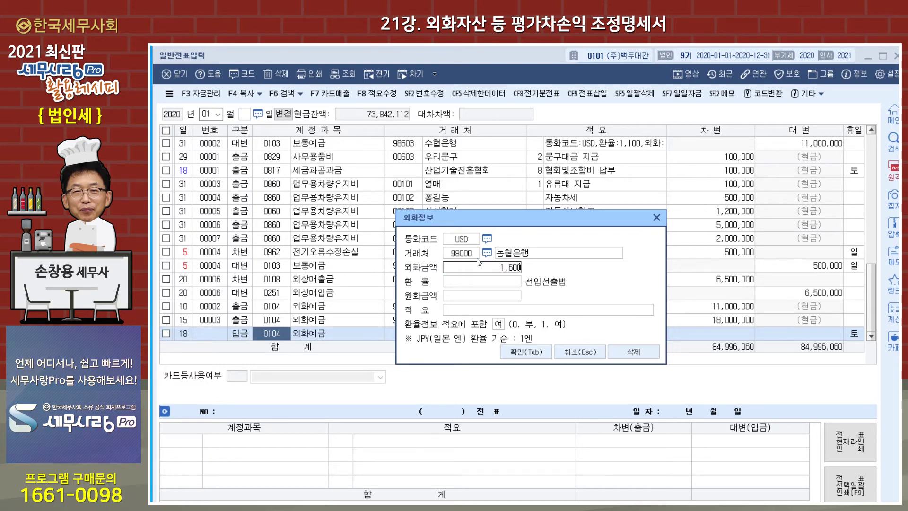
key("Return")
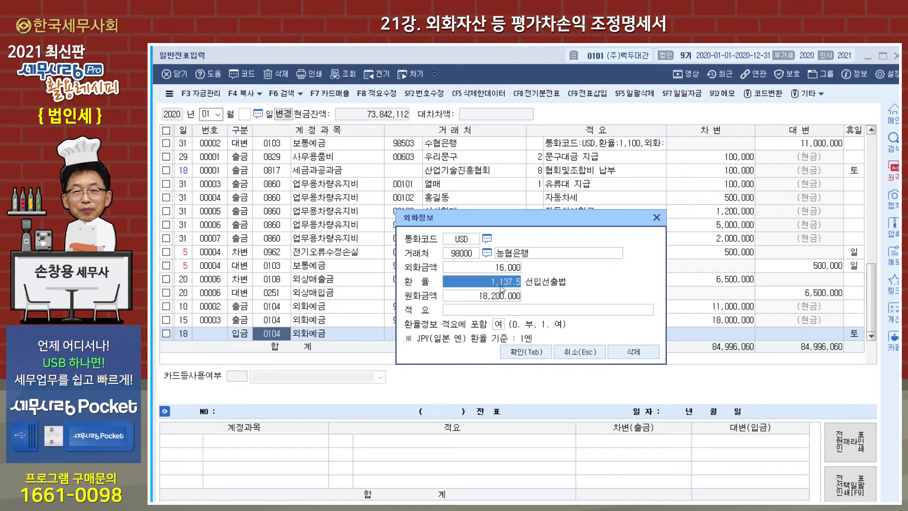
left_click(505, 352)
key("Return")
key("Return")
key("Return")
key("Return")
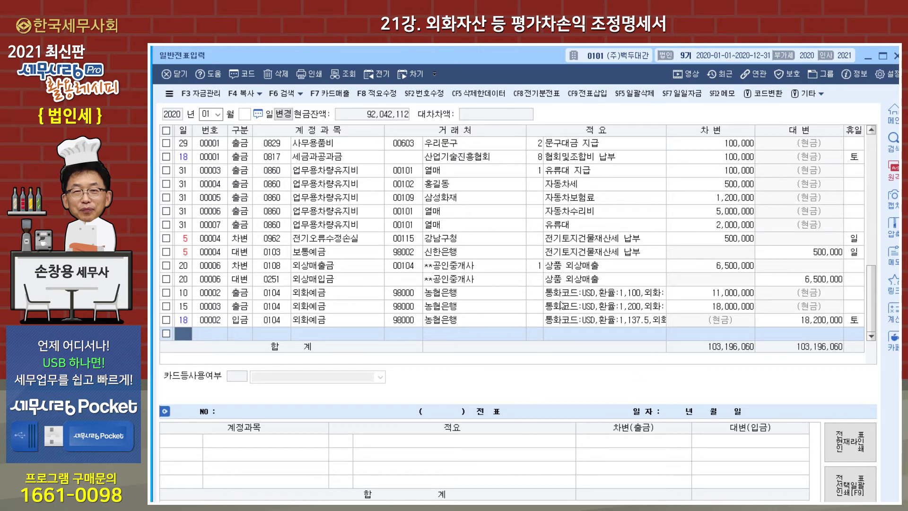
Step: Leave general voucher entry and open 외화거래처원장 from the foreign currency management functions
mouse_move(527, 66)
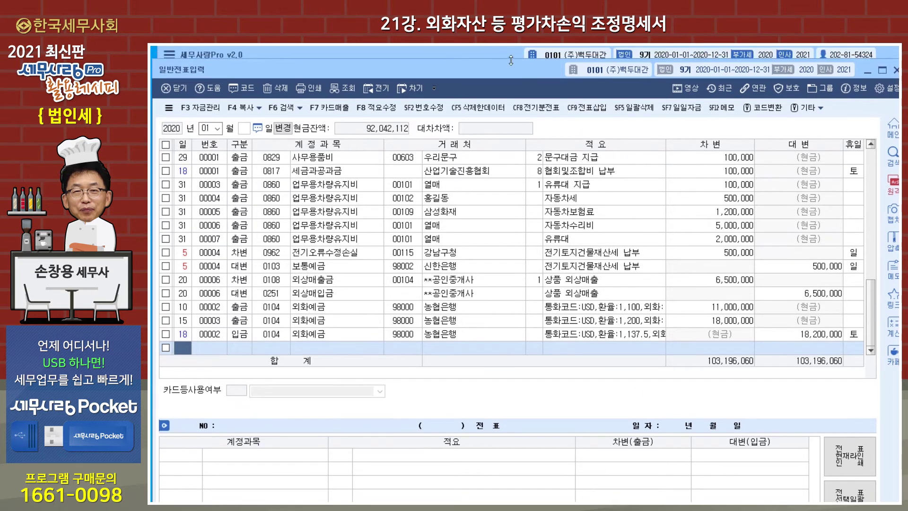
key("Escape")
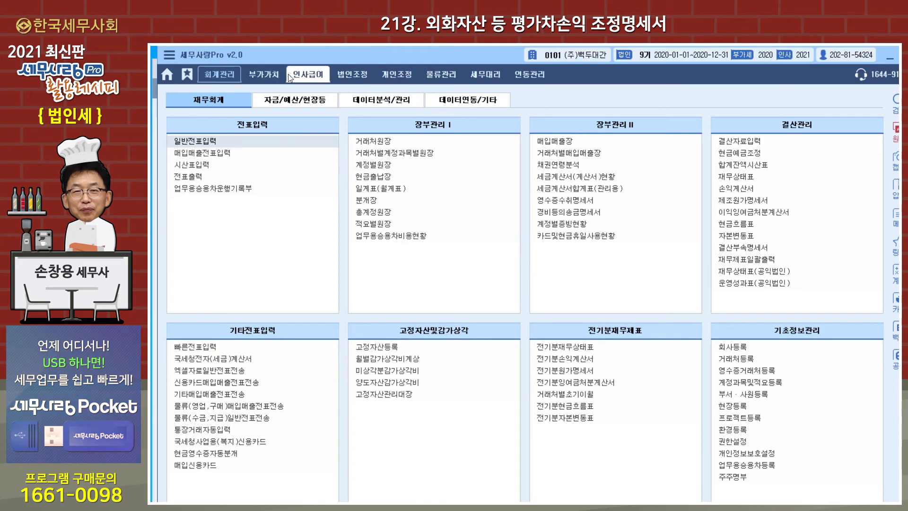
left_click(299, 99)
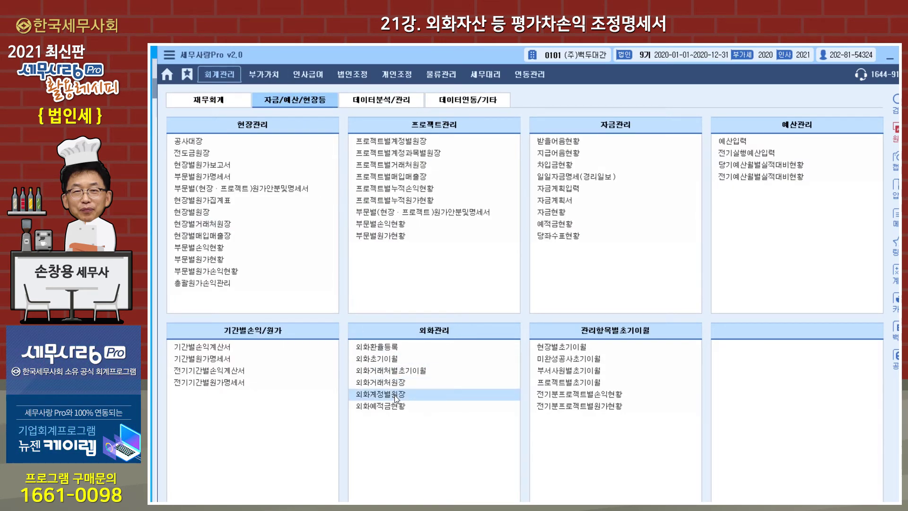
left_click(394, 382)
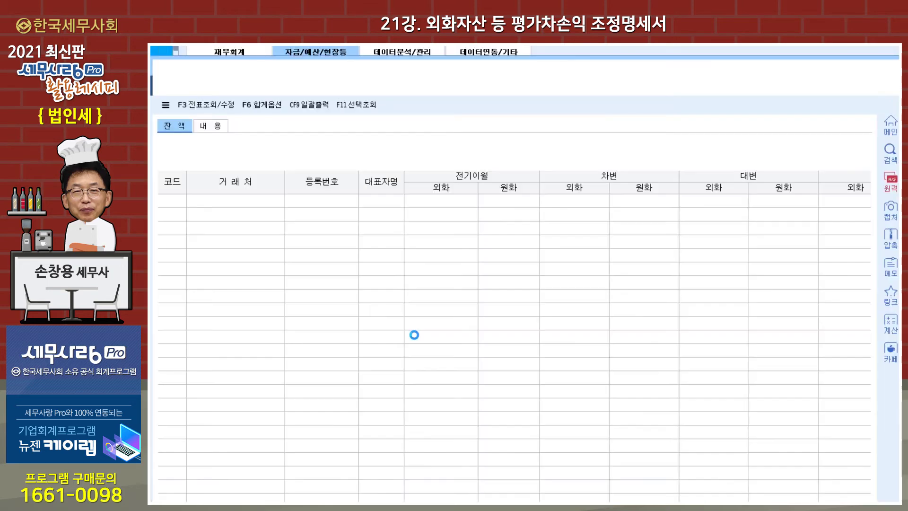
Step: Query the ledger from 2020-01-01 to 2020-12-31 for account 0104 (외화예금), currency USD, and counterparties 00101 to 99607
key("Return")
key("Return")
key("Return")
key("Return")
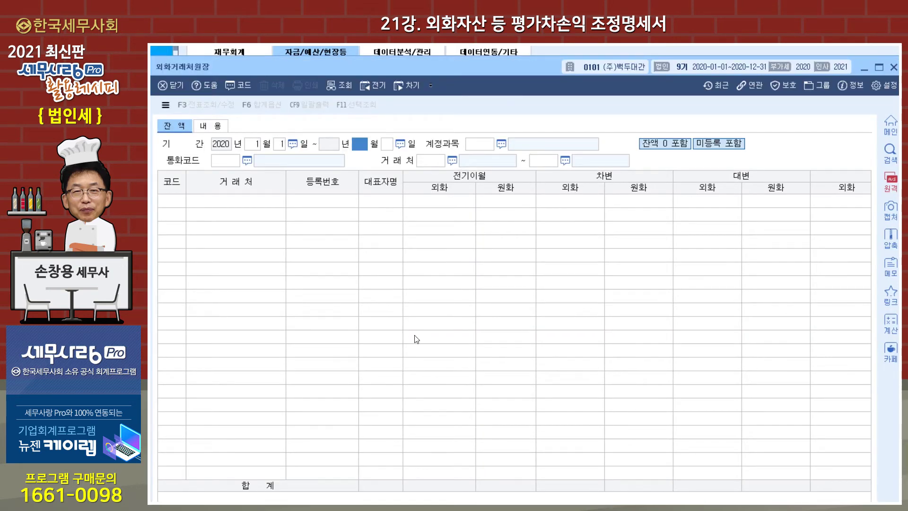
type("0104")
key("Return")
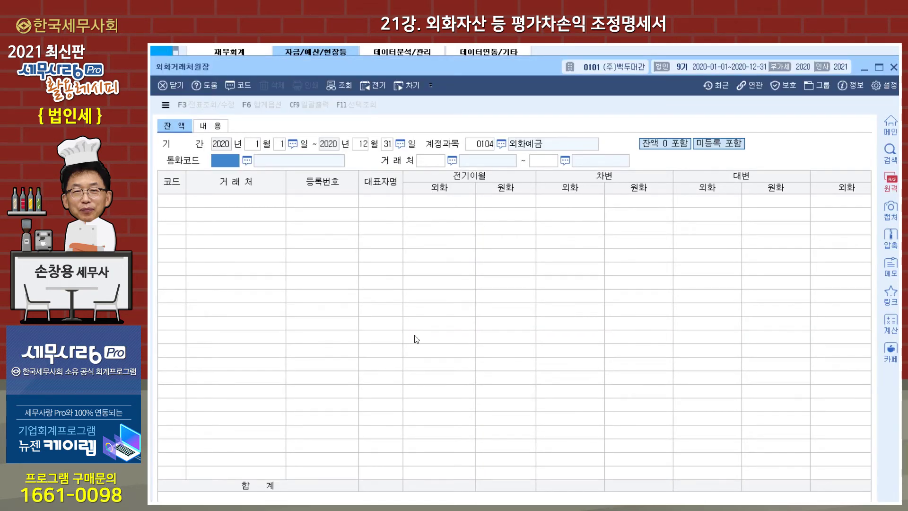
key("Return")
key("Return")
key("Return")
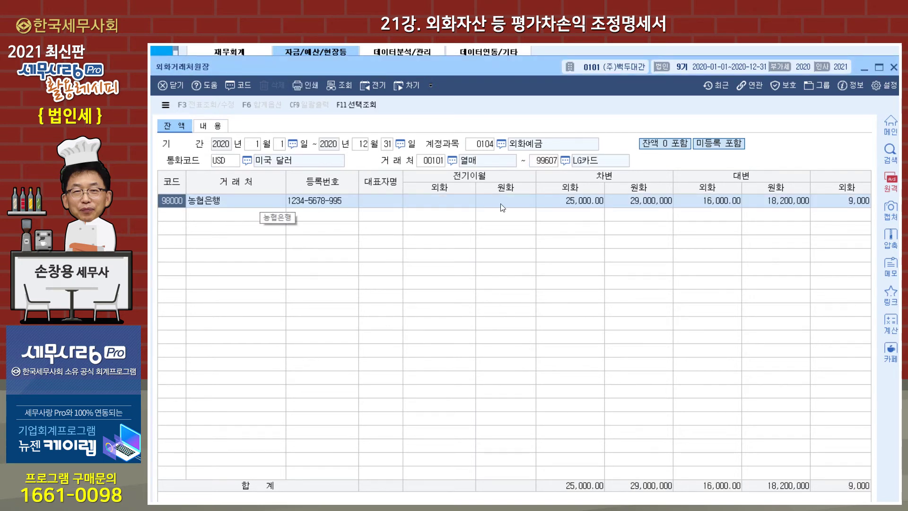
Step: Examine 농협은행's debit, credit and balance amounts in foreign currency and won, and close the ledger
left_click(584, 205)
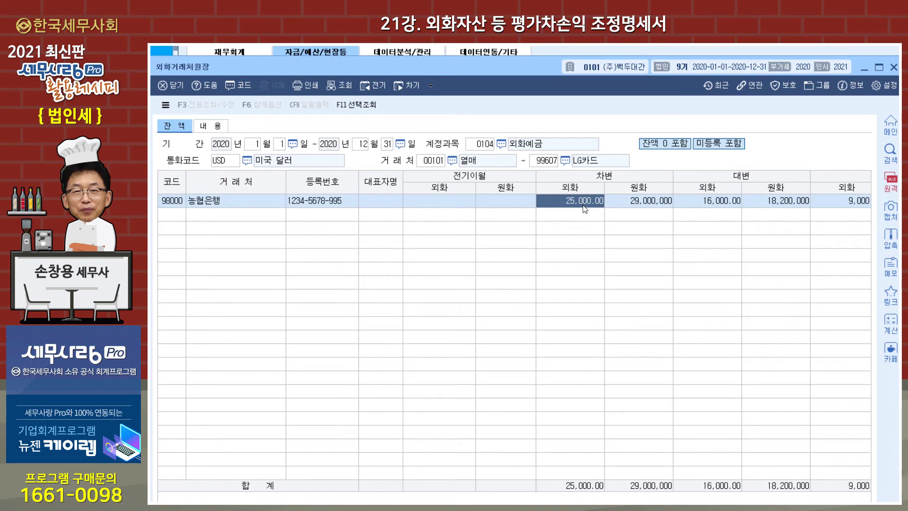
left_click(651, 202)
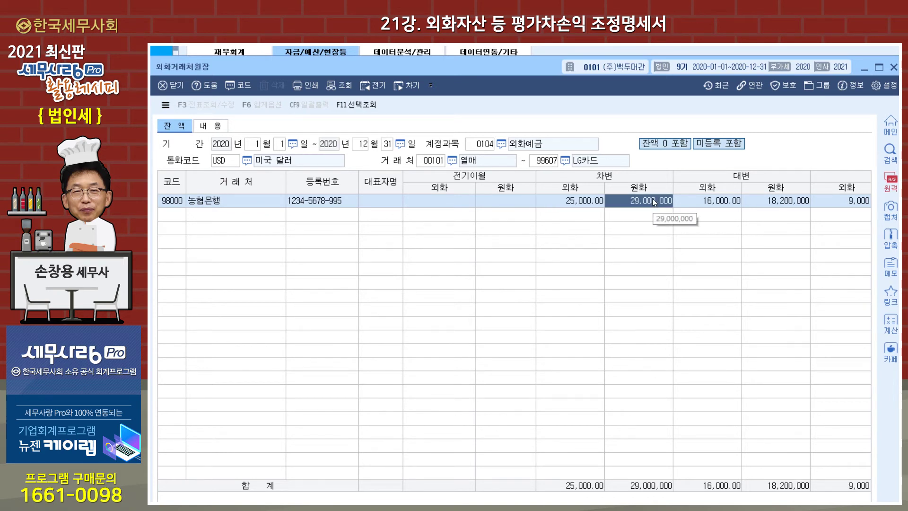
left_click(725, 205)
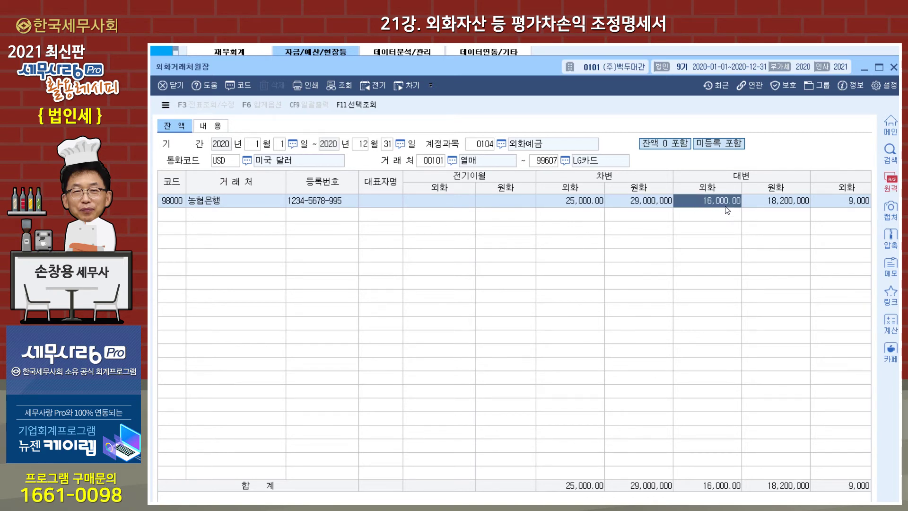
left_click(772, 208)
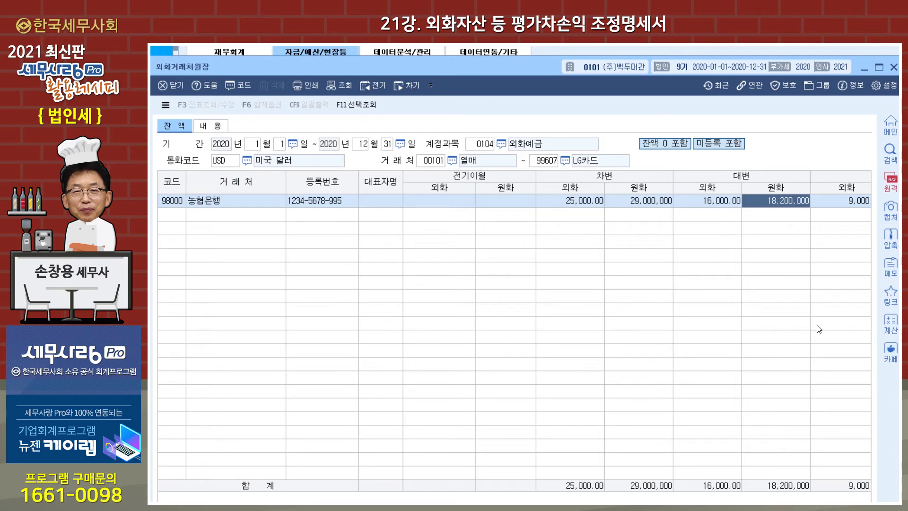
left_click(847, 205)
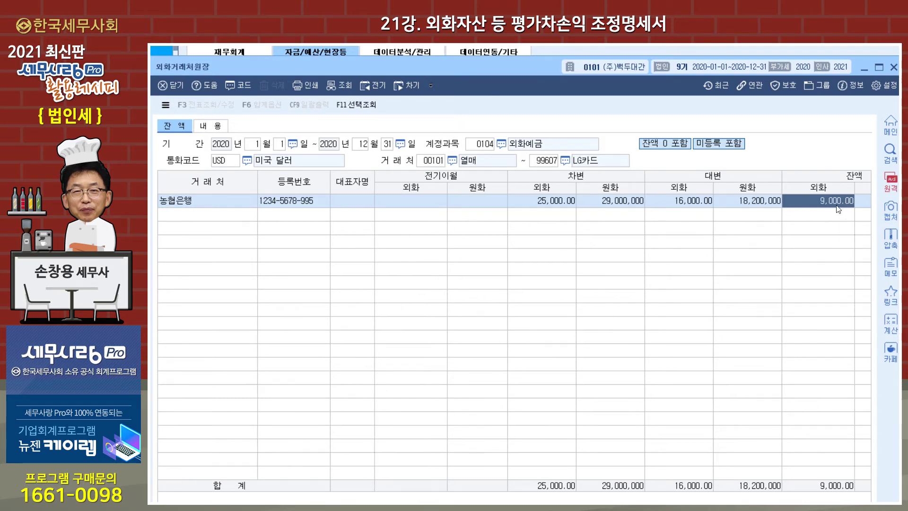
key("Right")
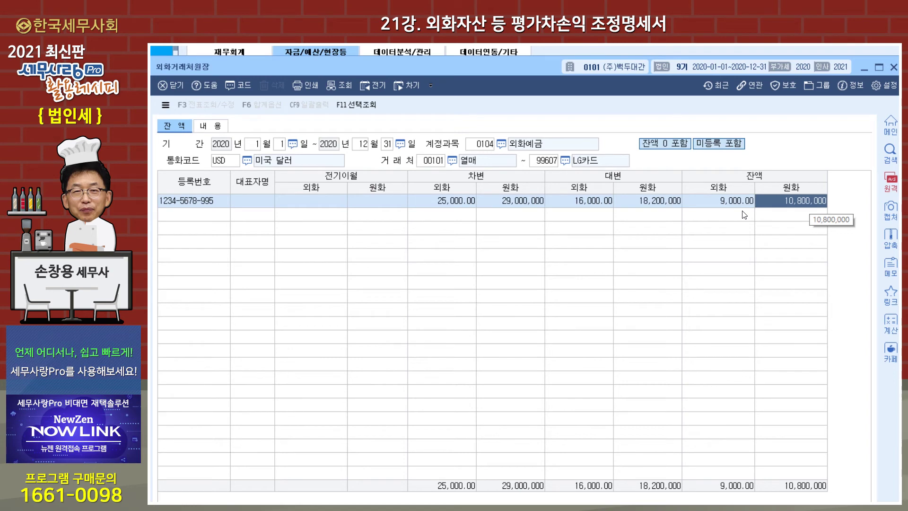
left_click(894, 67)
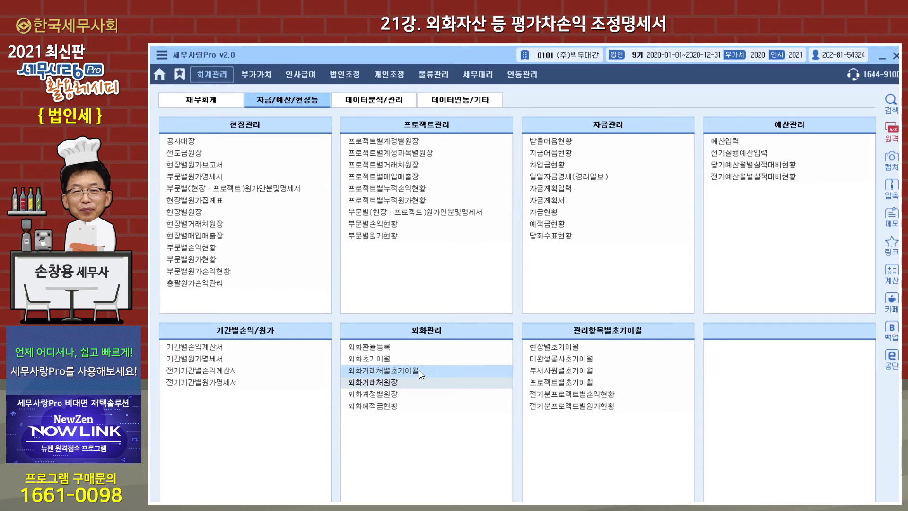
Step: Review the 화폐성외화자산등특별계정평가방법신고서 form in 법인조정 and close it
left_click(350, 75)
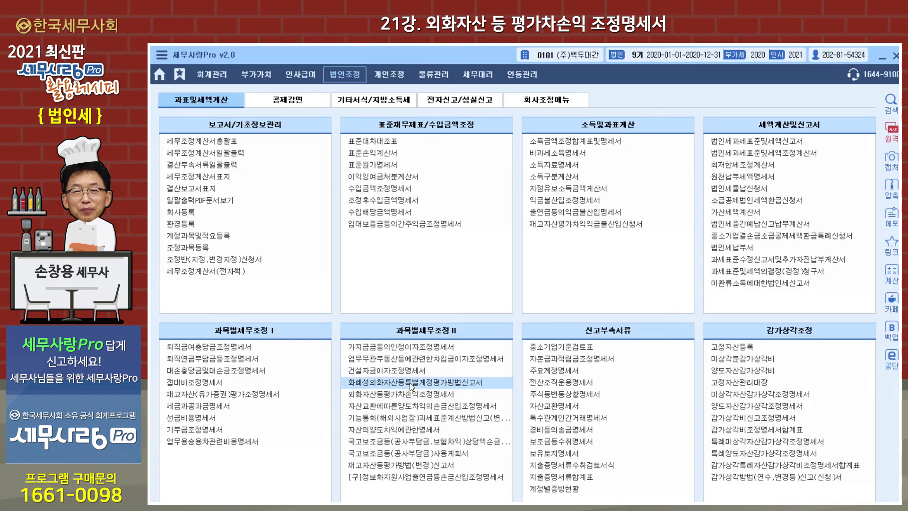
left_click(410, 386)
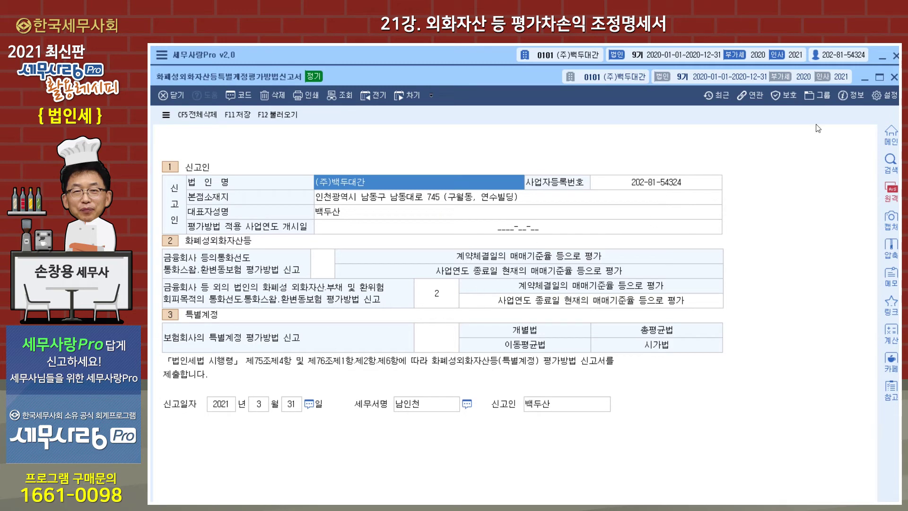
left_click(894, 77)
Step: Open 외화자산등평가차손익조정명세서 and view the currency code list for the asset row without changing its currency
left_click(485, 346)
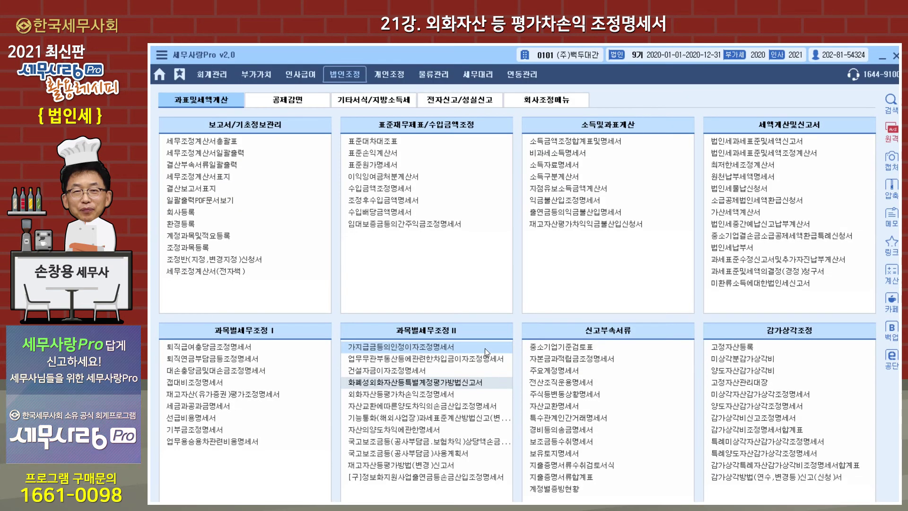
left_click(443, 396)
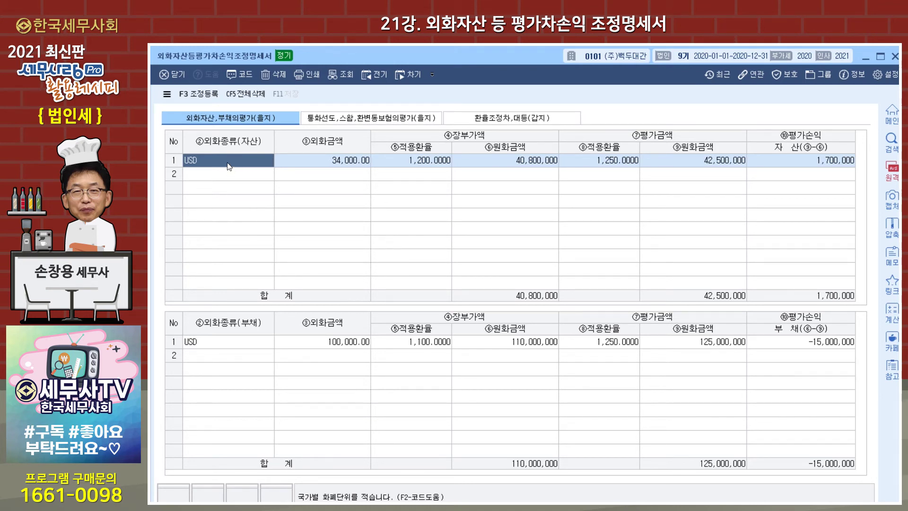
left_click(242, 76)
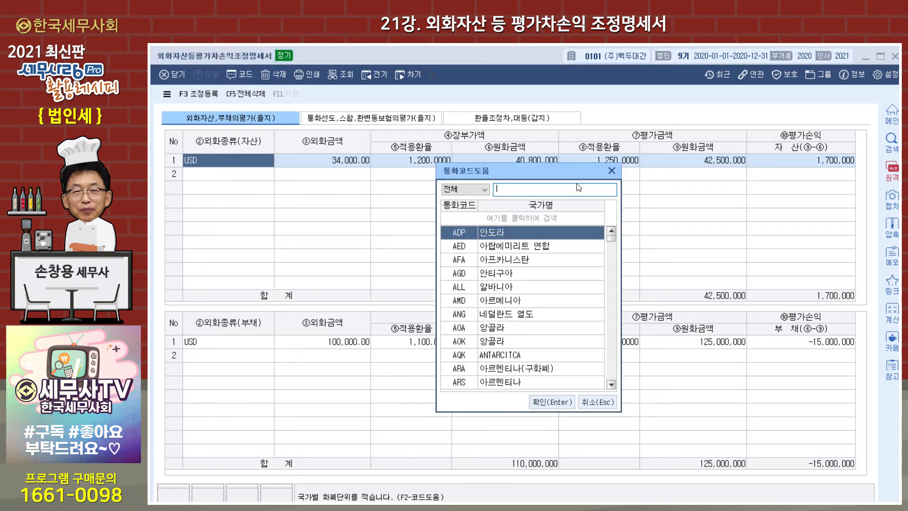
left_click(611, 170)
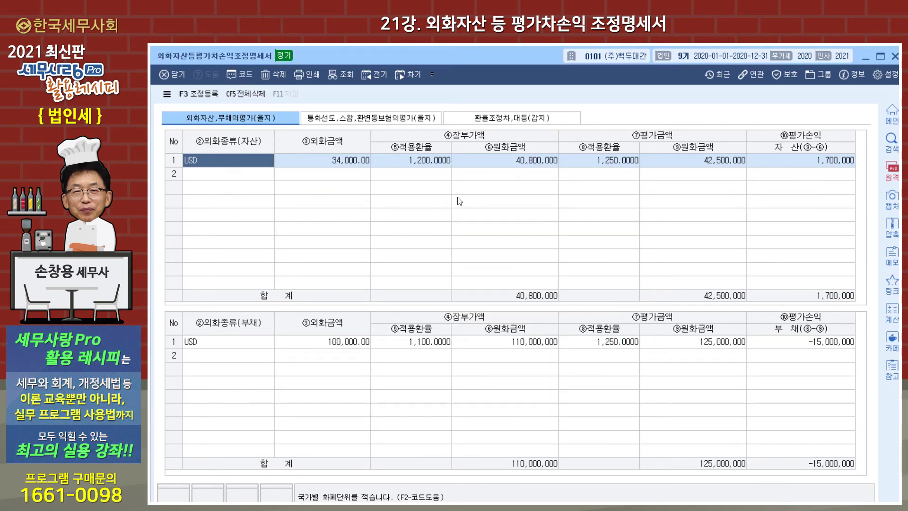
Step: Examine the USD asset row's foreign amount, book exchange rate and valuation exchange rate
left_click(350, 165)
left_click(444, 166)
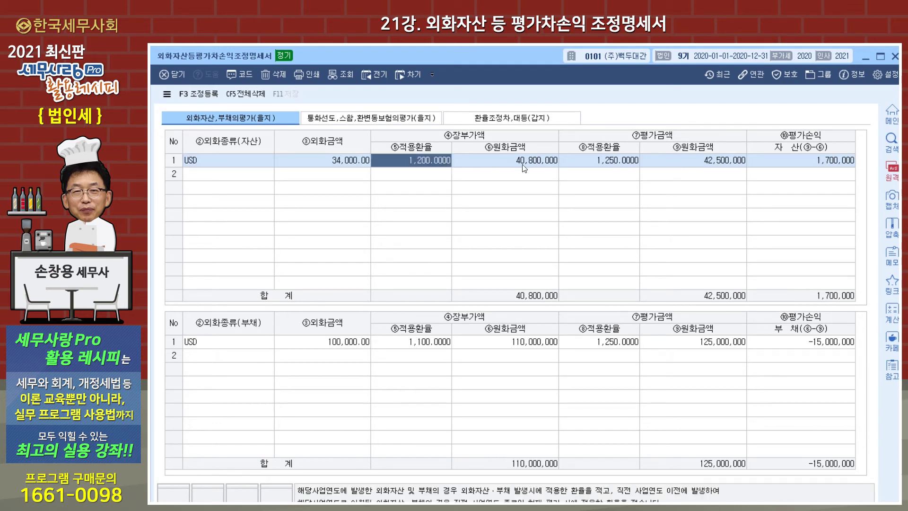
left_click(606, 167)
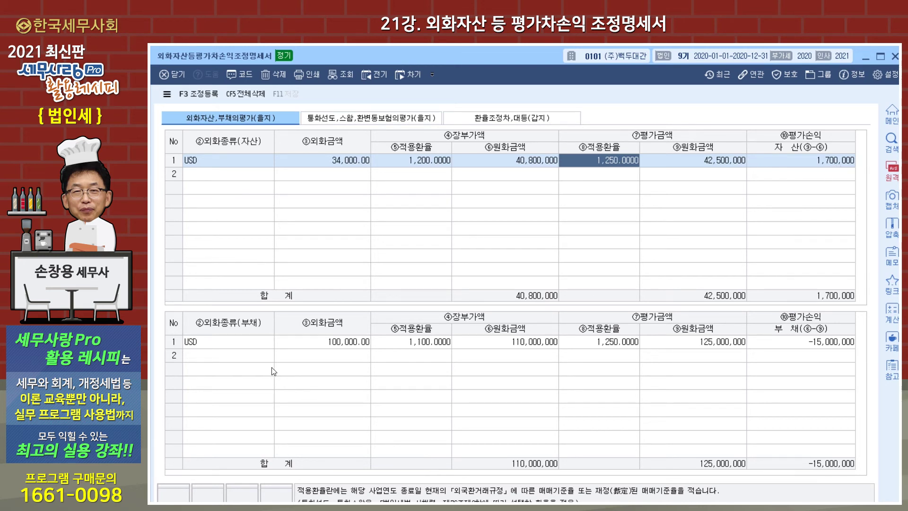
Step: Examine the USD liability row's currency, foreign amount, book and valuation exchange rates, and valued won amount
left_click(221, 345)
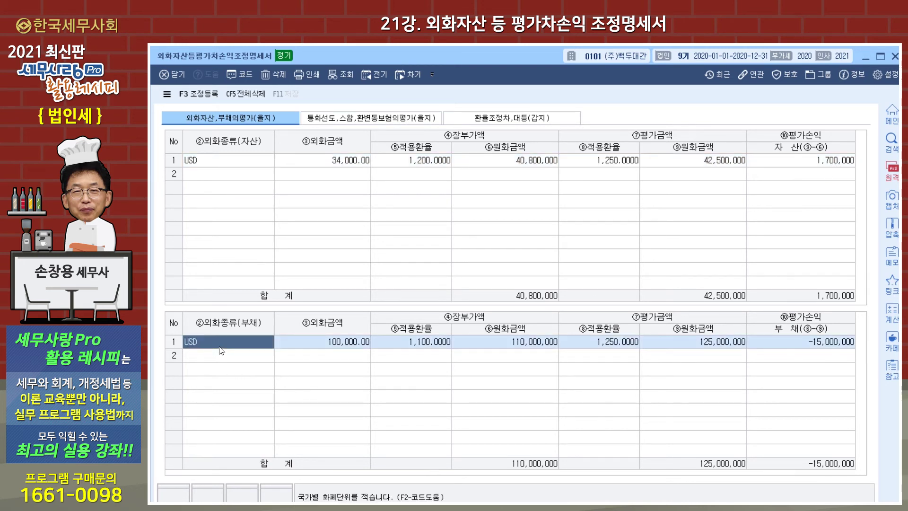
left_click(321, 348)
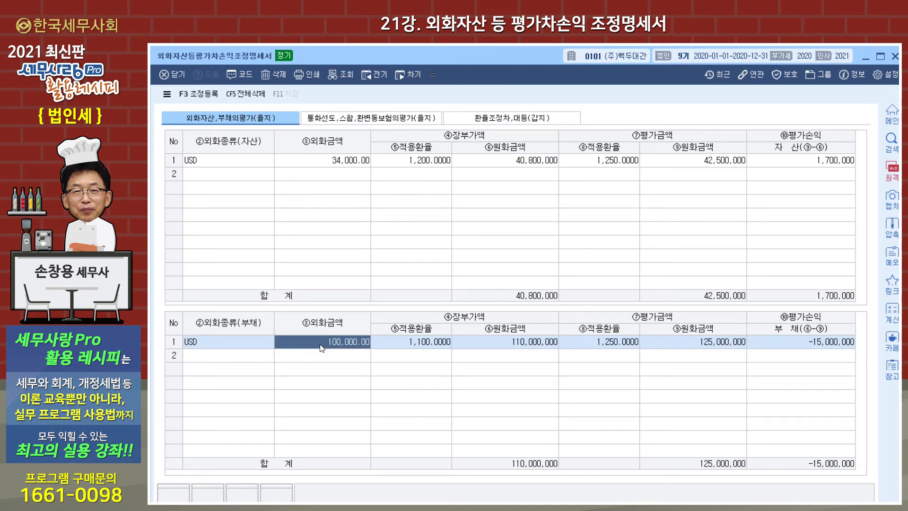
left_click(433, 349)
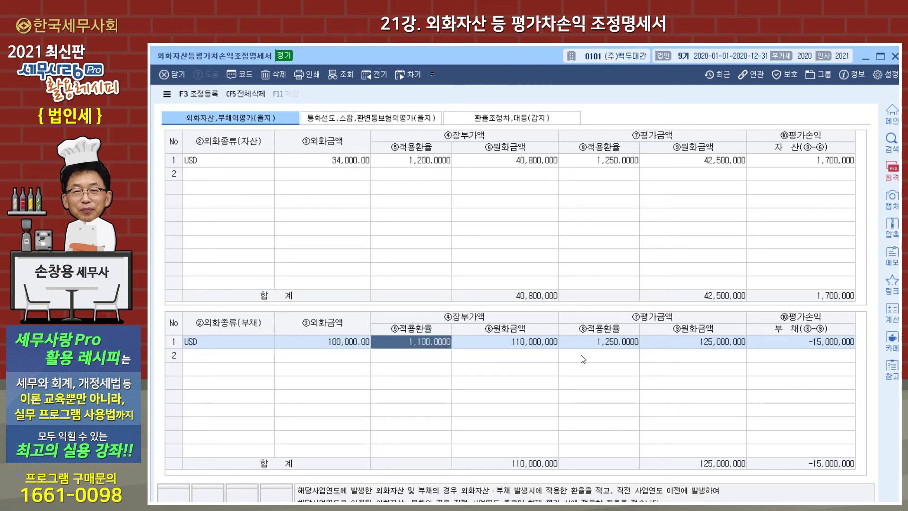
left_click(606, 346)
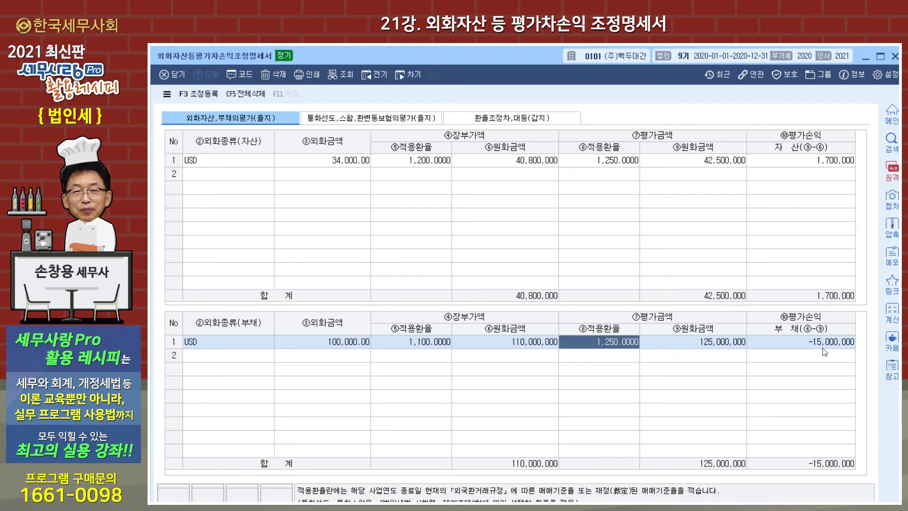
key("Return")
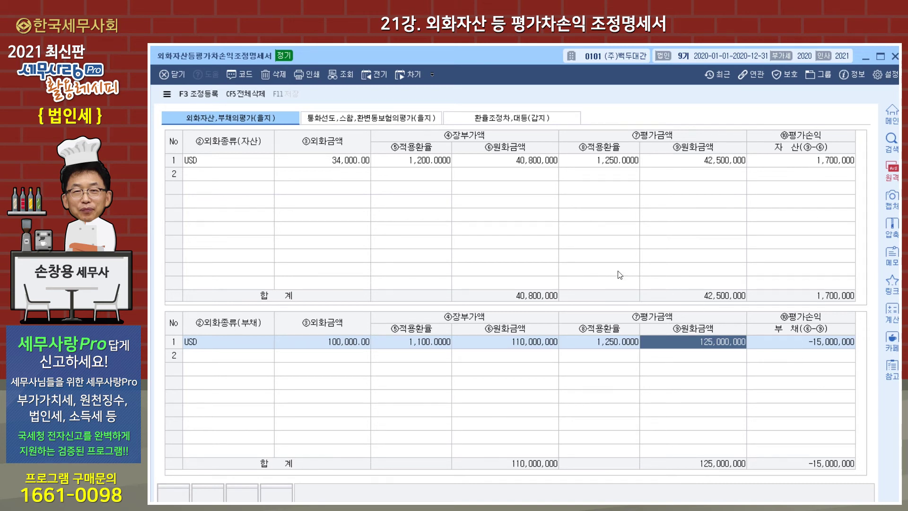
Step: Check the company-recorded valuation gain or loss in 환율조정차,대등(갑지) and review the 손금산입 및 익금불산입 entries in 조정 등록
left_click(511, 122)
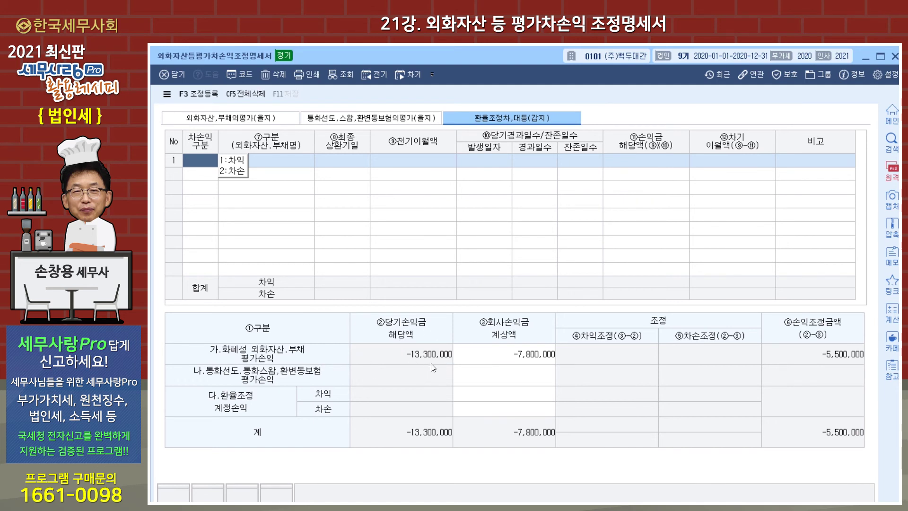
left_click(490, 360)
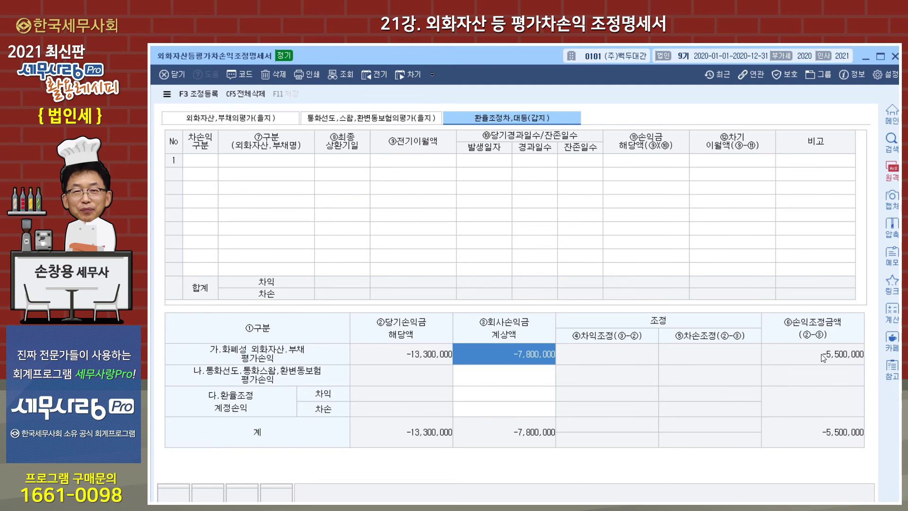
left_click(202, 96)
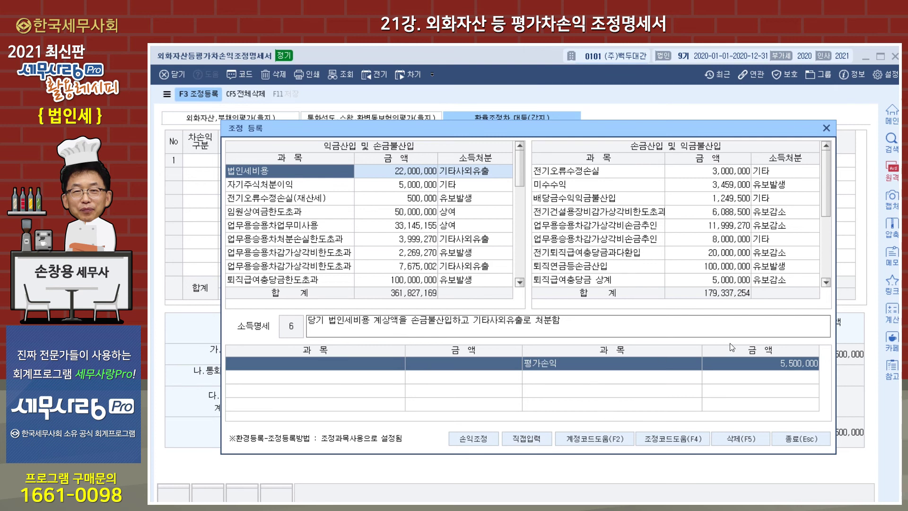
left_click_drag(825, 200, 823, 255)
left_click(601, 257)
left_click(601, 268)
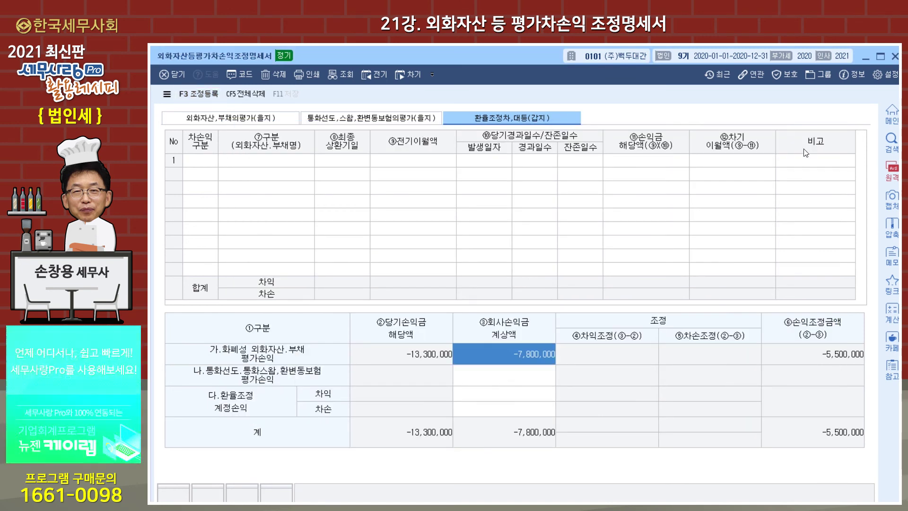
left_click(827, 128)
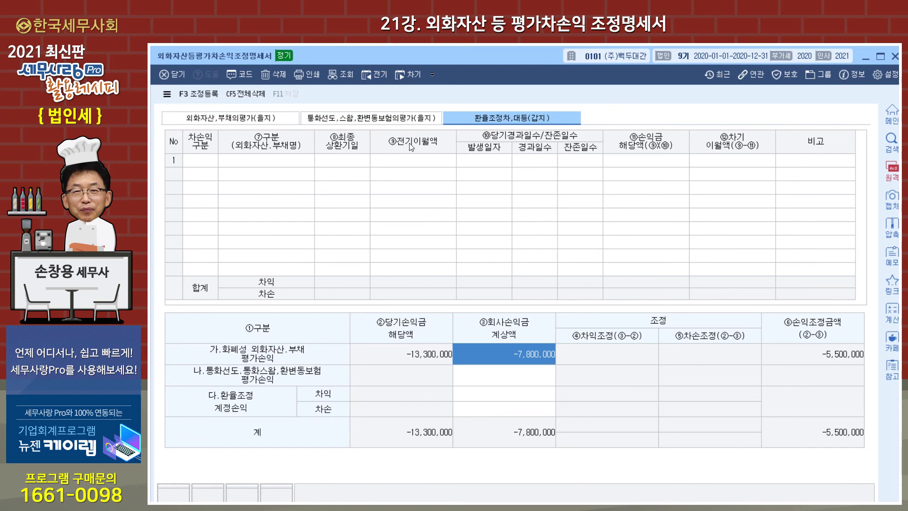
Step: Return to 외화자산,부채의평가(을지) and inspect the USD asset row's book amount in won
left_click(249, 117)
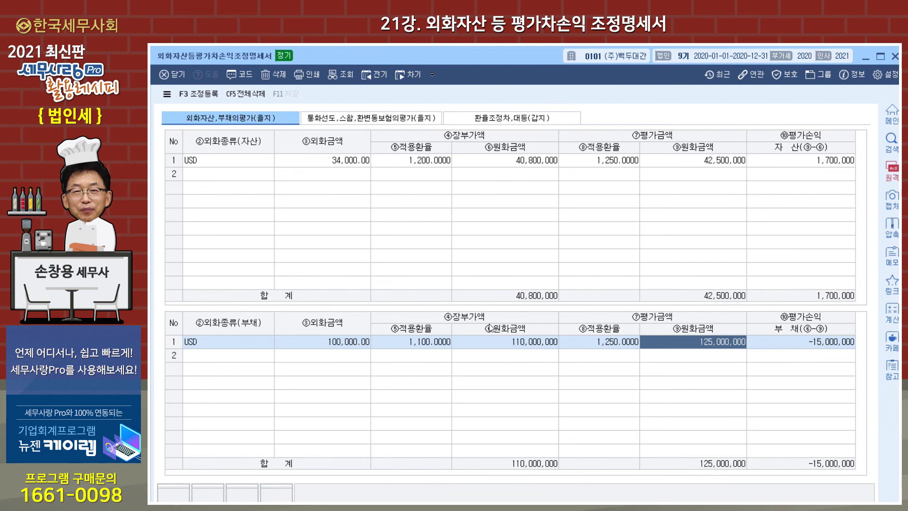
left_click(491, 162)
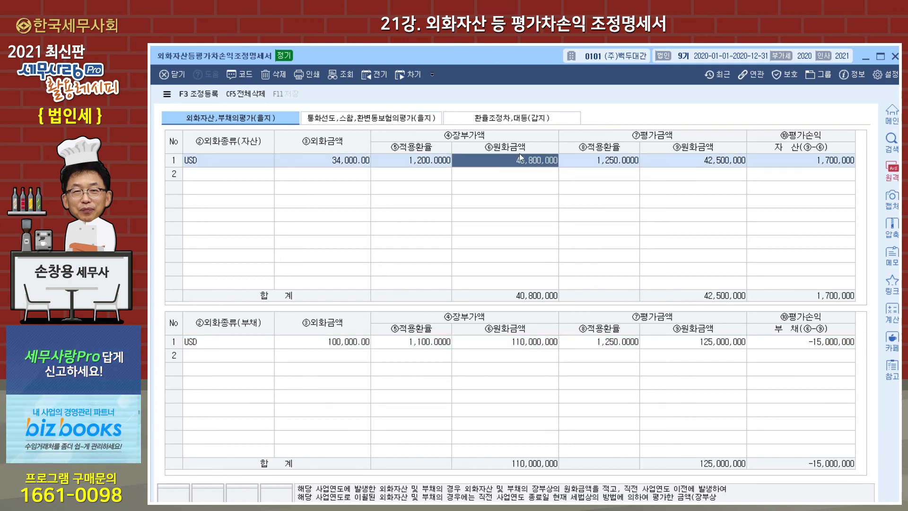